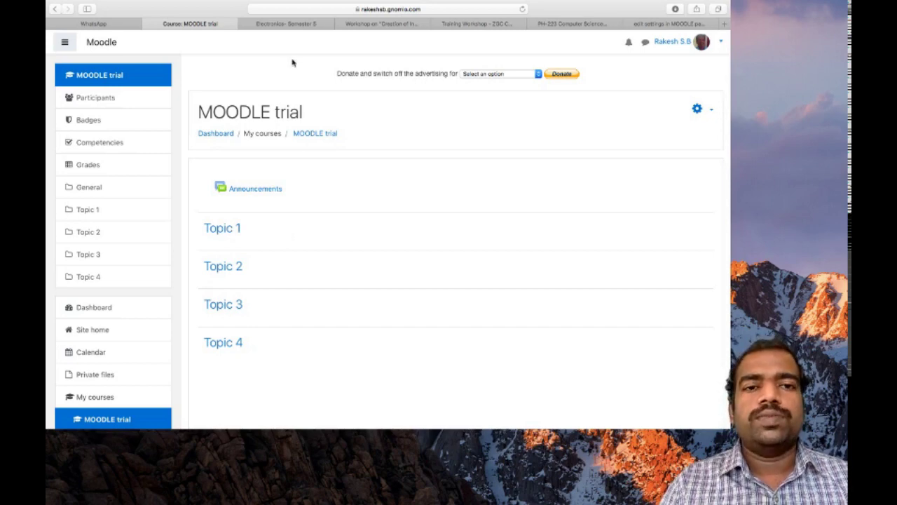
Examine the Course Overview section of the Electronics - Semester 5 course as an example.
click(292, 24)
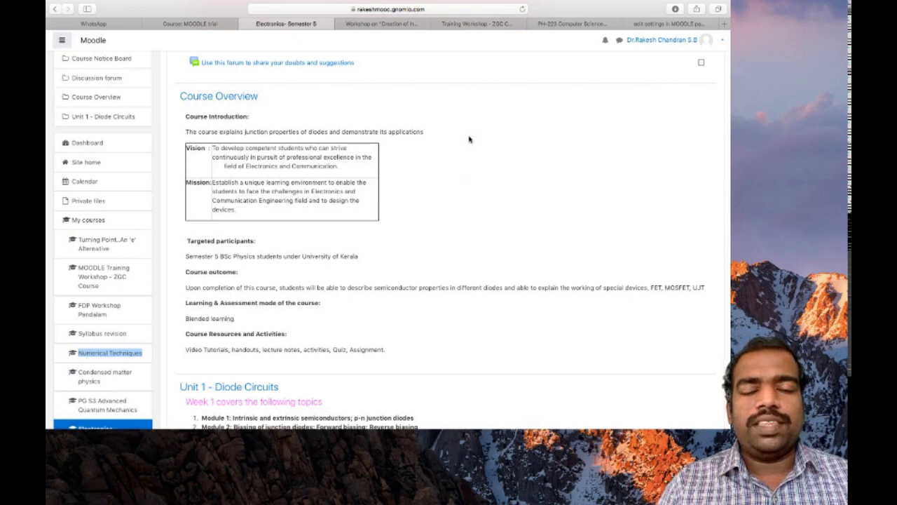
scroll(449, 173, up, 2)
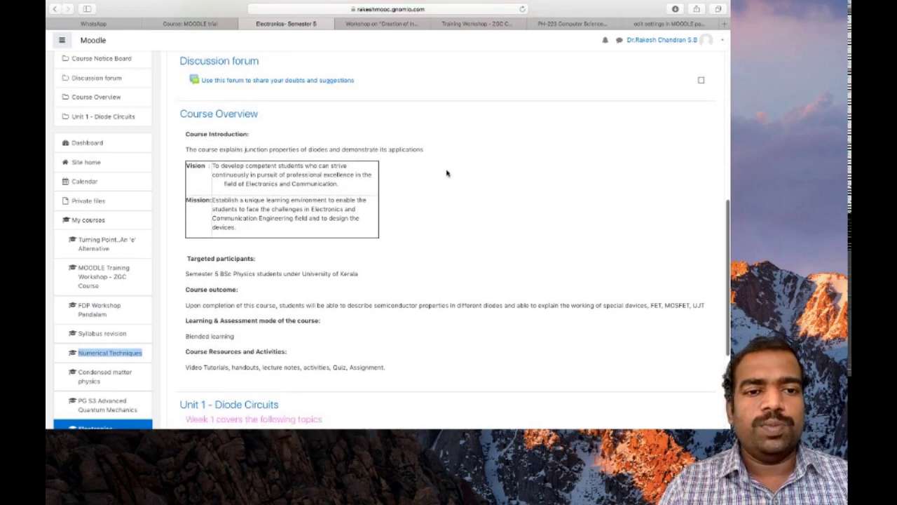
scroll(430, 167, down, 2)
scroll(431, 167, up, 1)
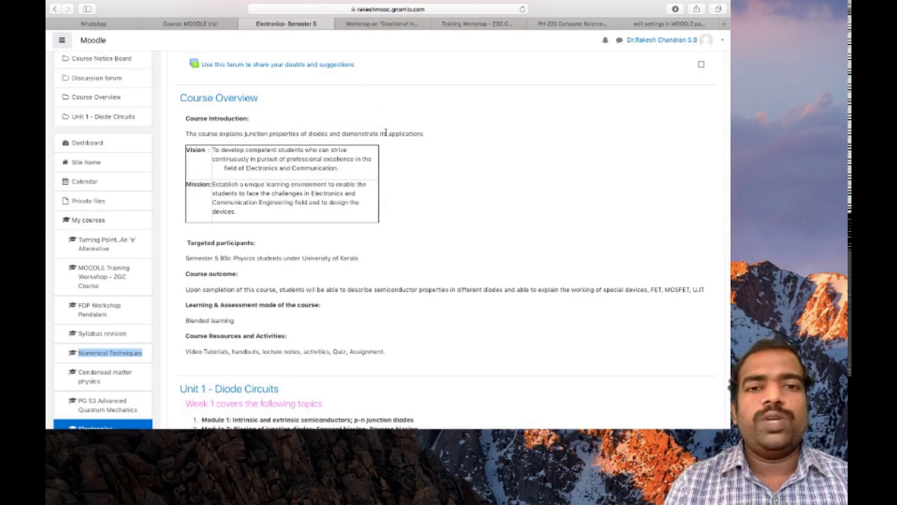
scroll(375, 244, down, 2)
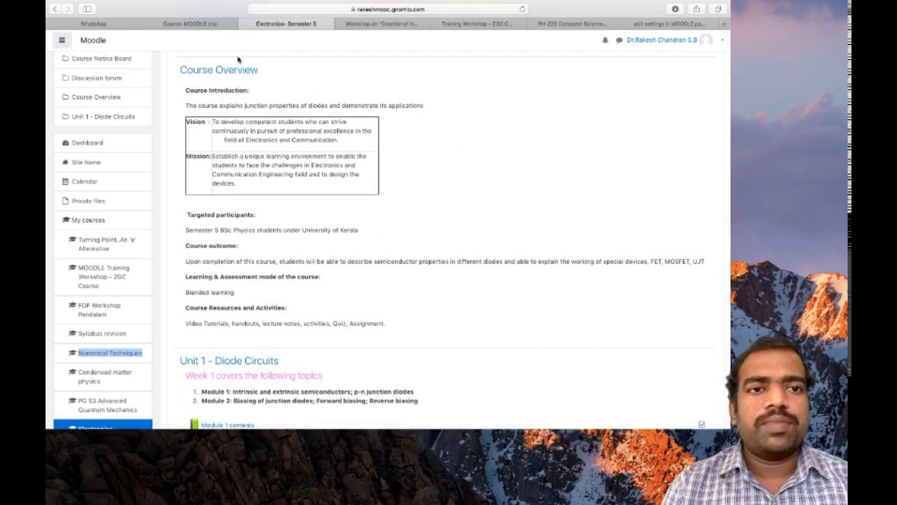
Return to the MOODLE trial course and turn its editing mode on.
click(209, 26)
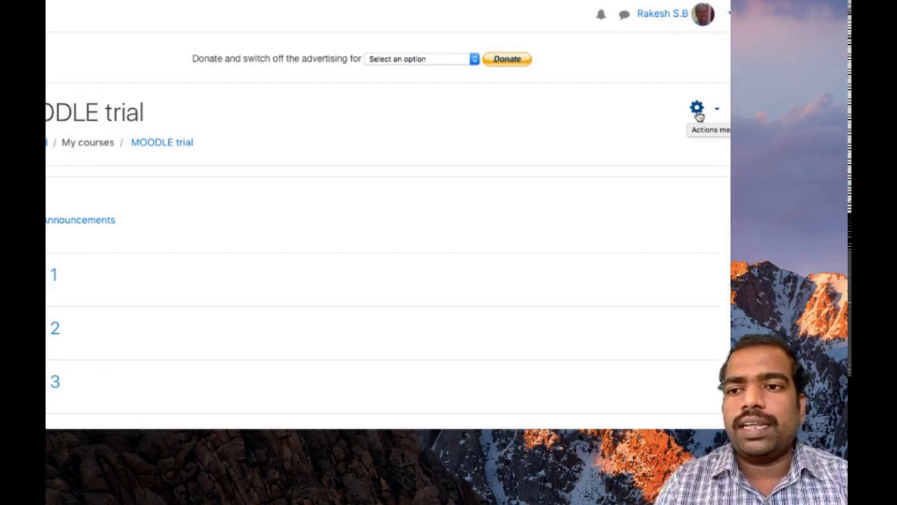
click(697, 110)
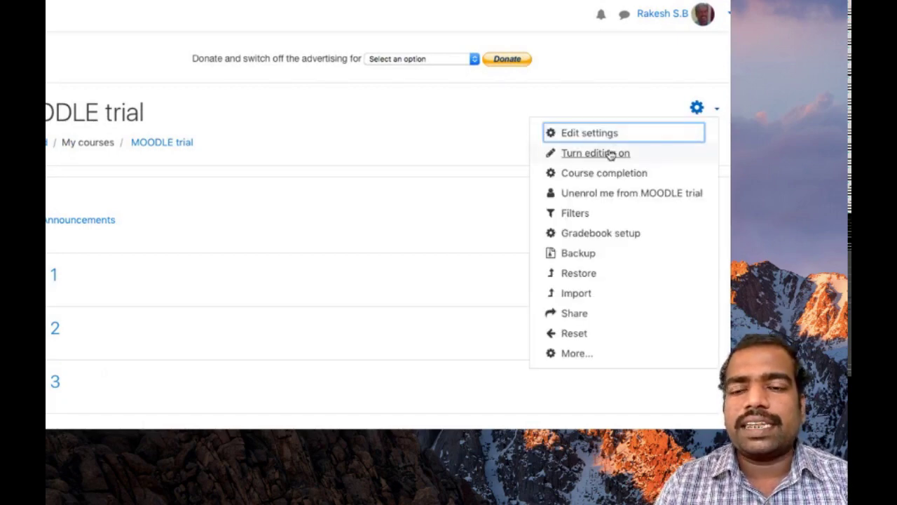
scroll(415, 386, down, 4)
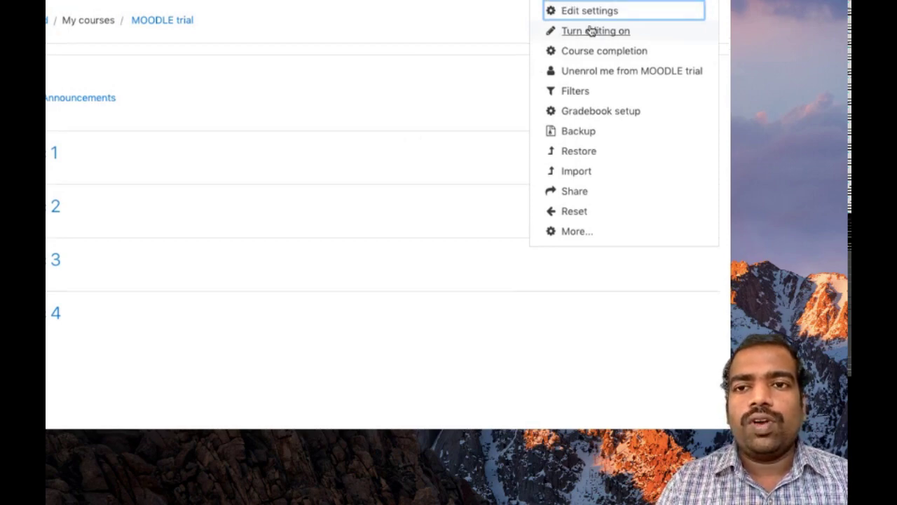
scroll(593, 30, up, 3)
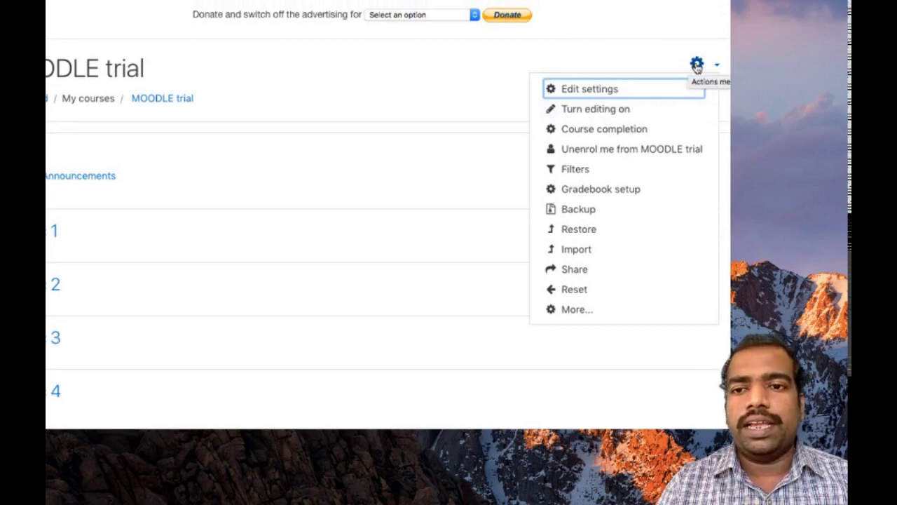
click(596, 109)
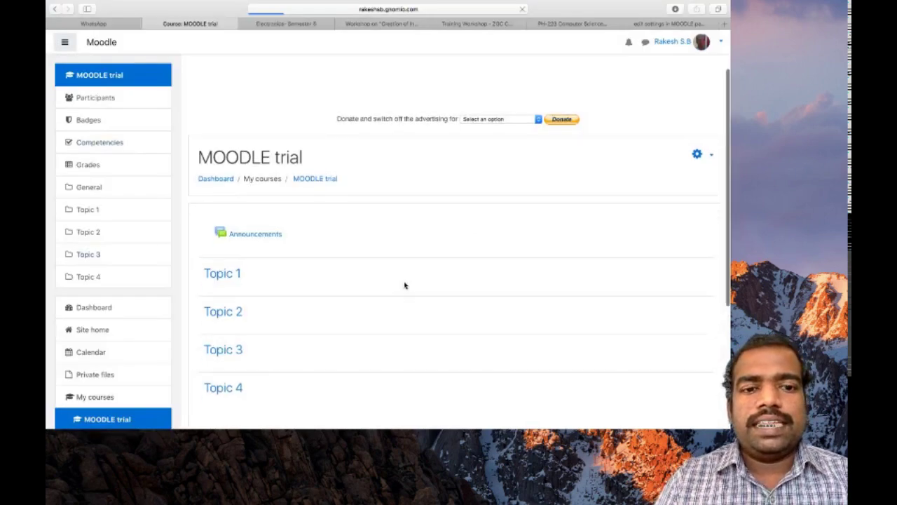
scroll(404, 285, down, 2)
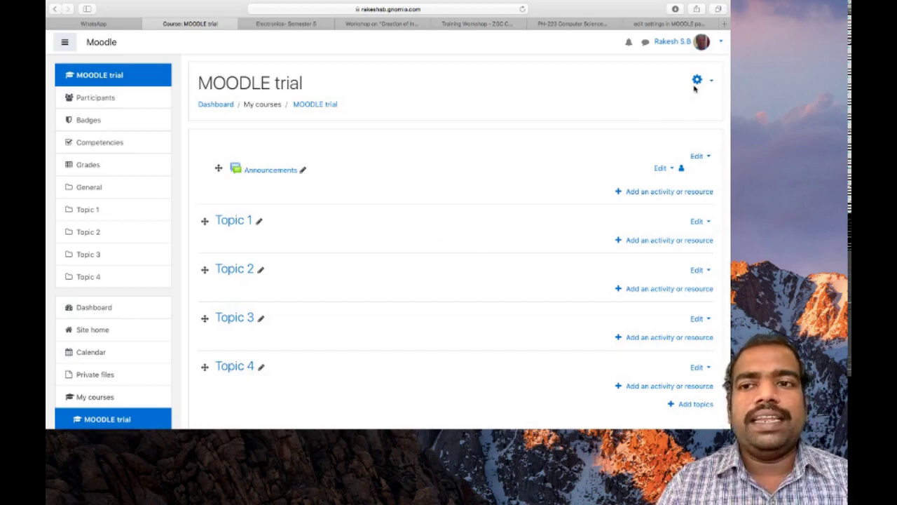
click(697, 81)
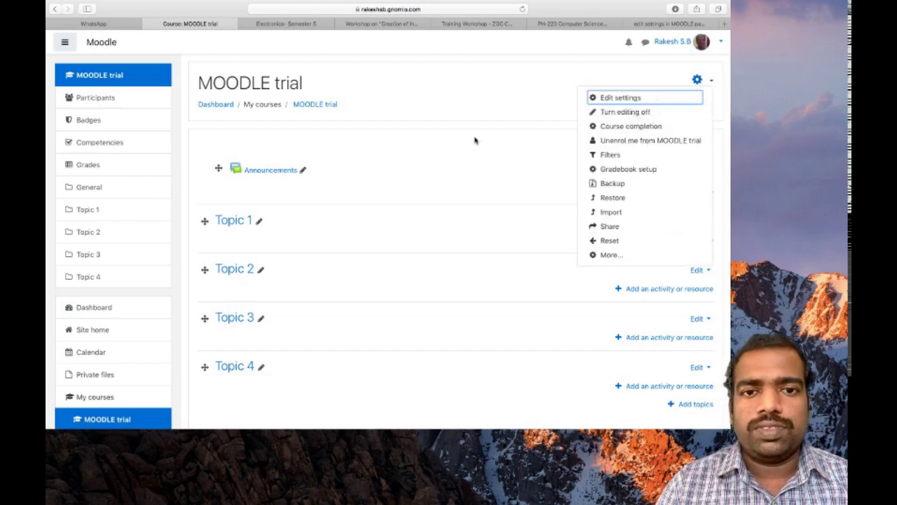
key(Escape)
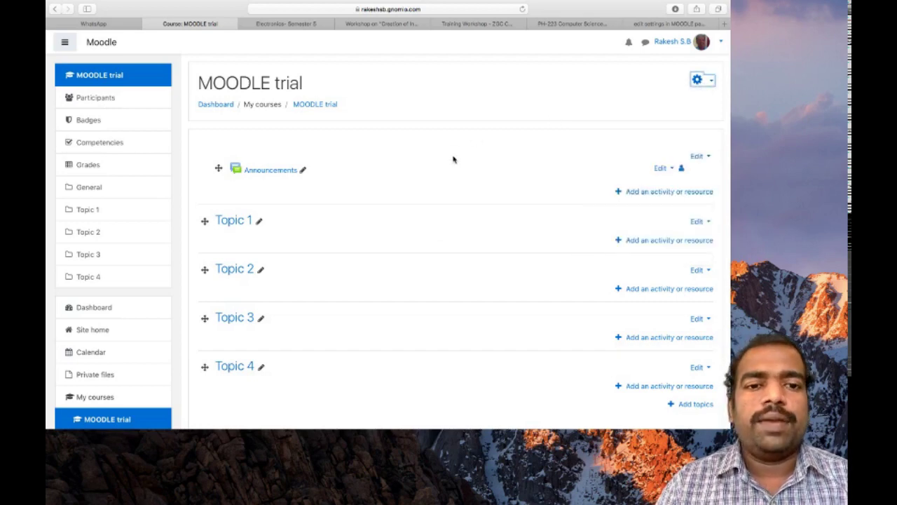
Rename the Topic 1 section as "Course Objective".
click(260, 223)
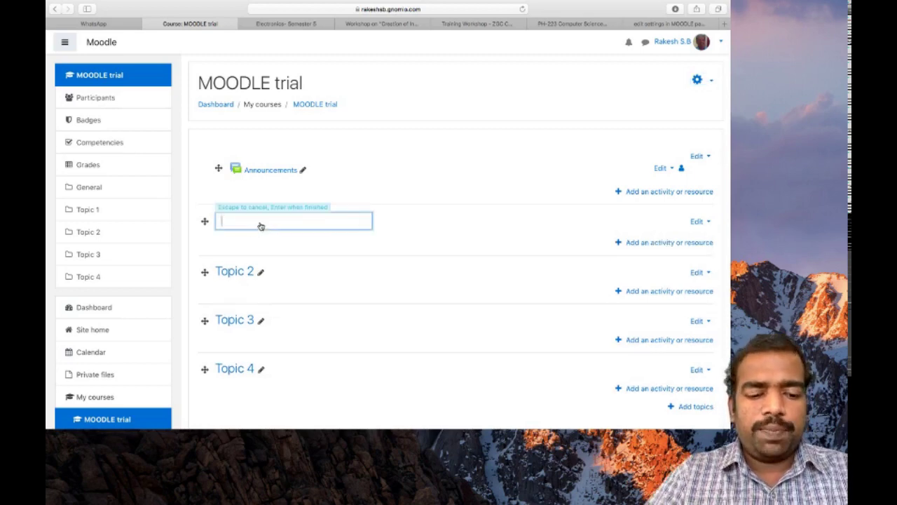
text(course )
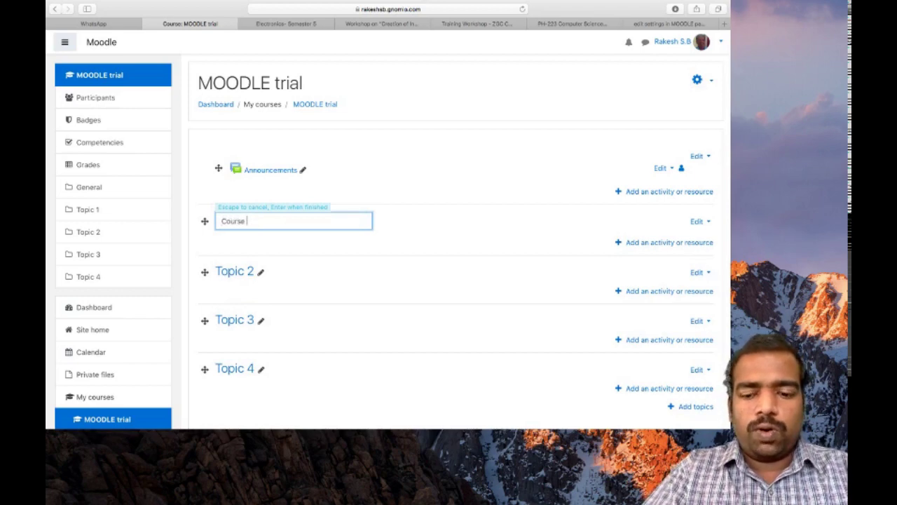
text(Objective)
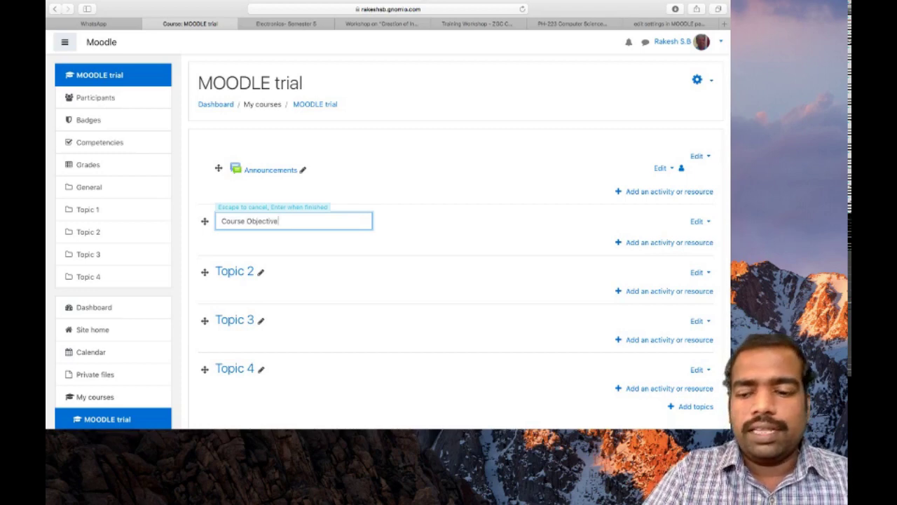
key(Return)
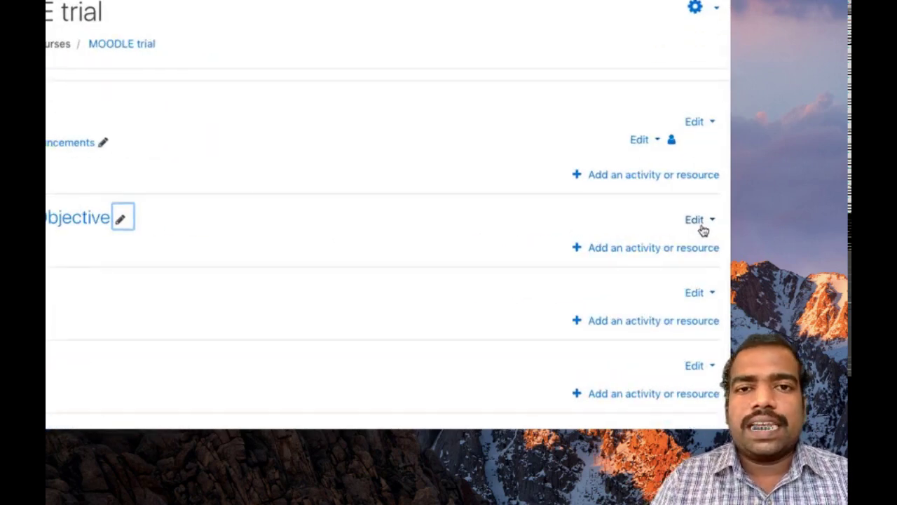
Open the Course Objective topic for editing and expand the summary editor's advanced formatting options.
click(702, 230)
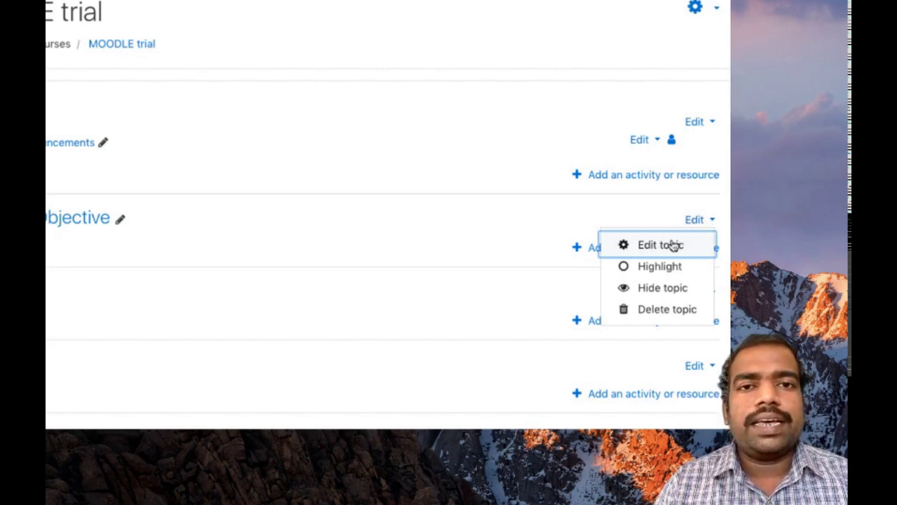
click(671, 244)
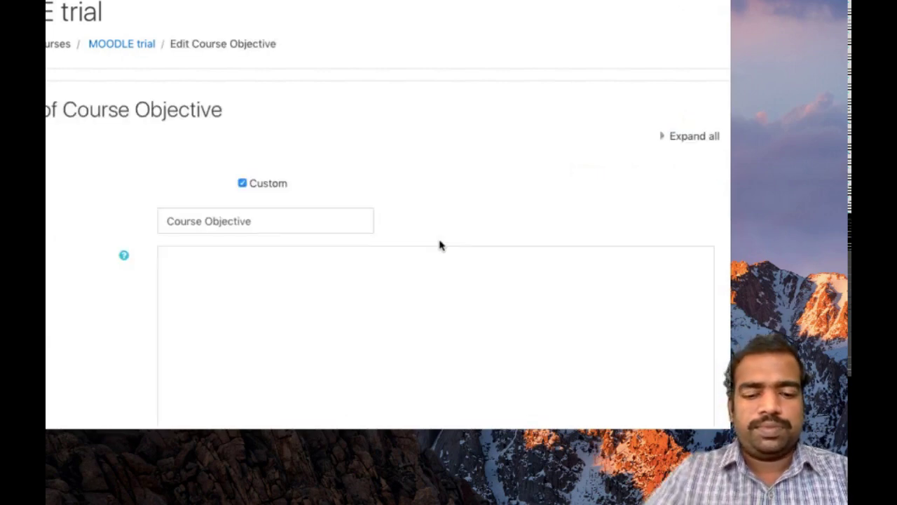
scroll(461, 268, down, 2)
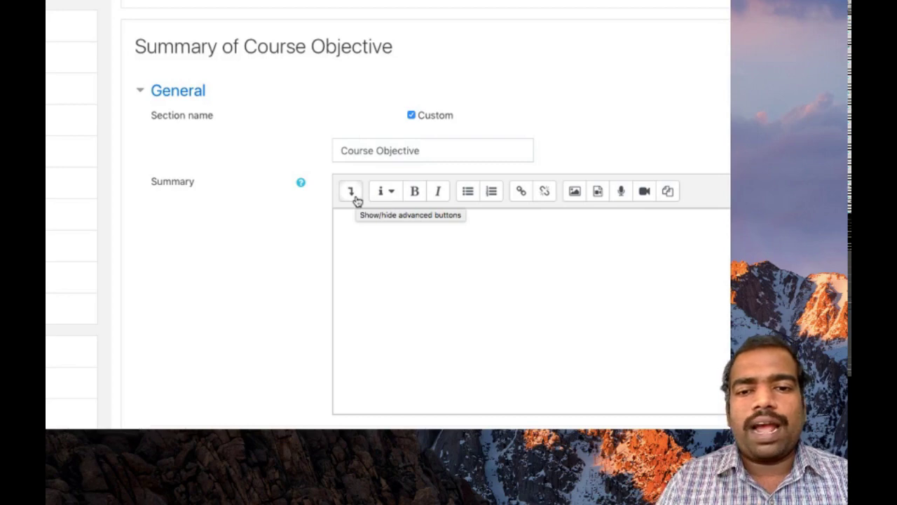
click(354, 198)
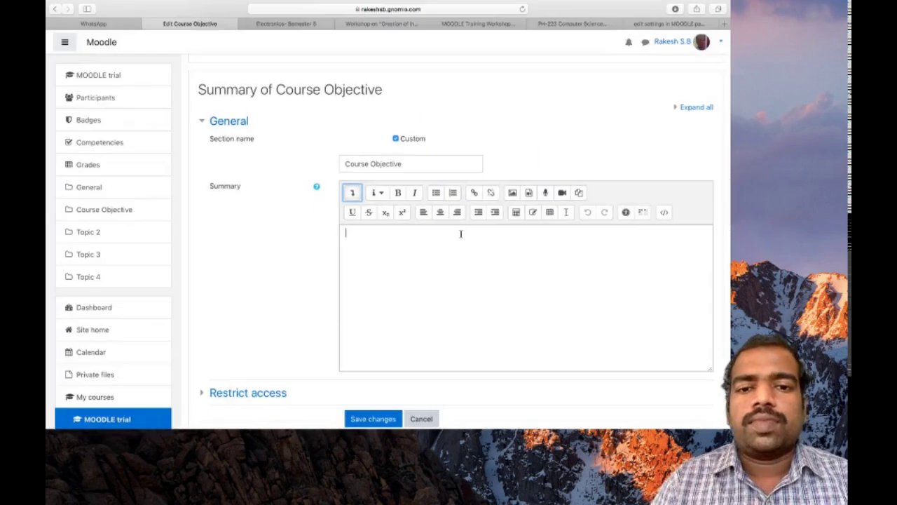
Enter "Course introduction" in the topic's summary and format it as a medium heading.
click(388, 239)
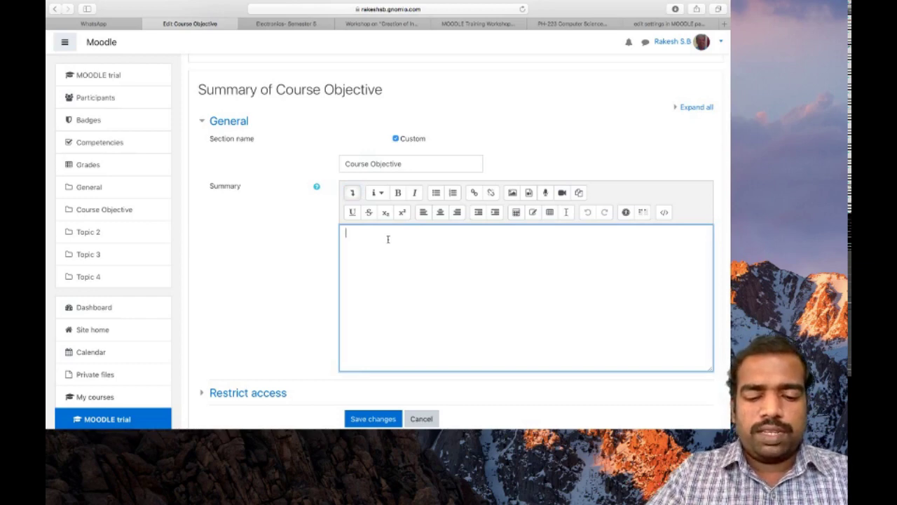
text(Course )
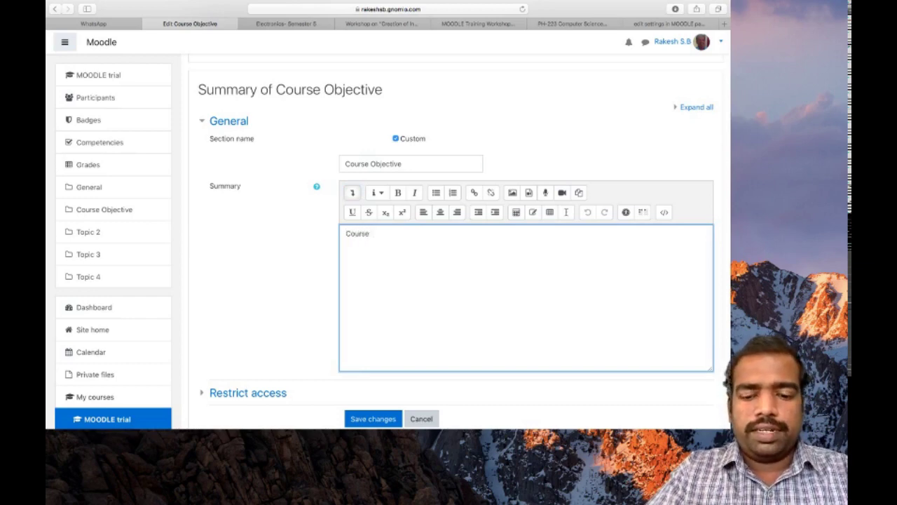
text(introduction)
drag(413, 233, 343, 232)
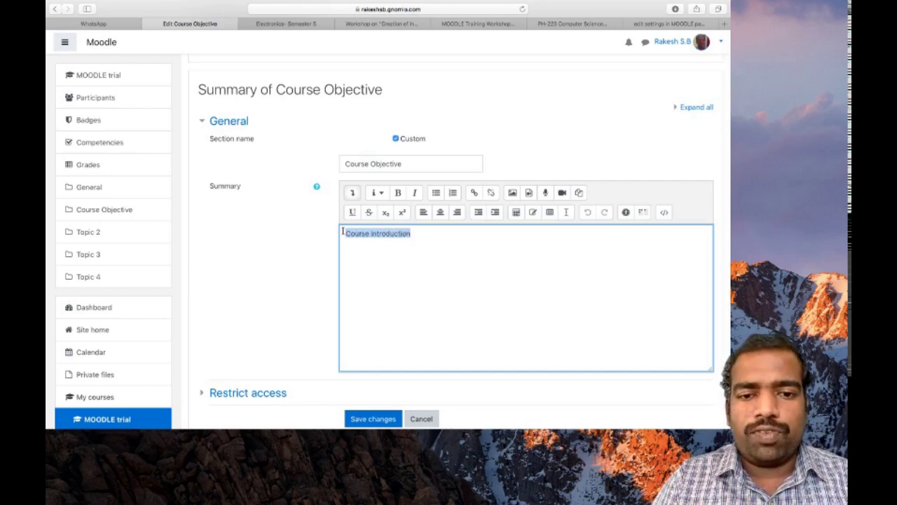
click(380, 192)
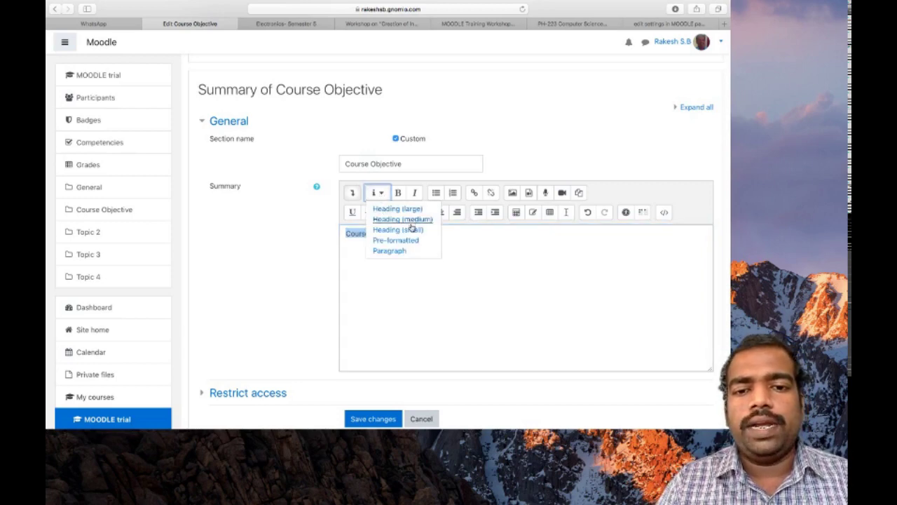
click(402, 220)
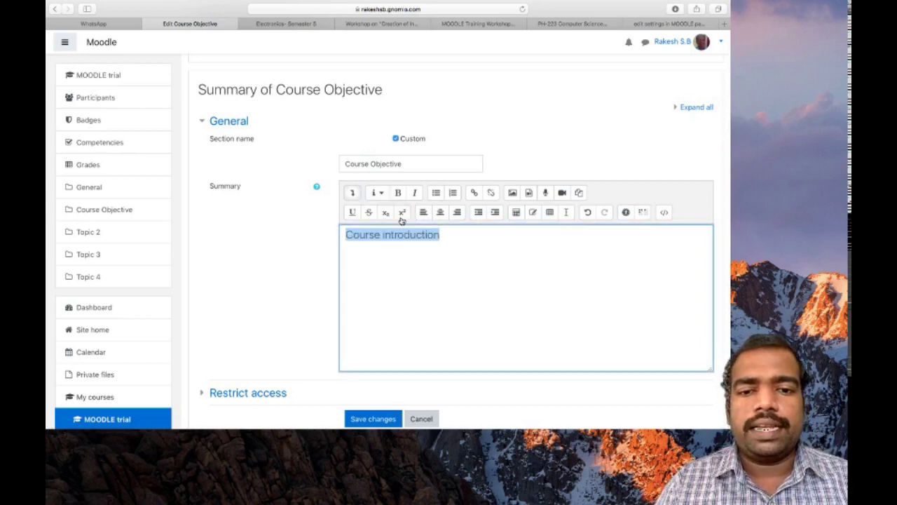
click(454, 232)
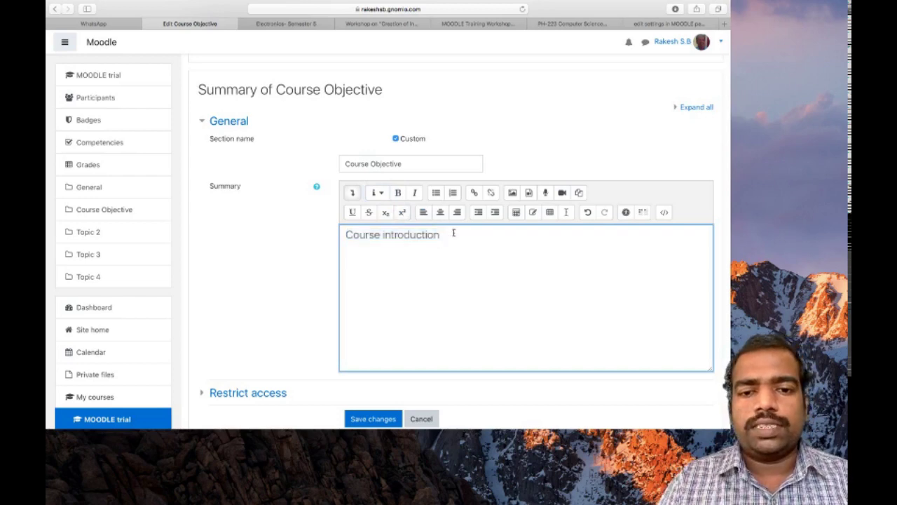
drag(453, 233, 346, 235)
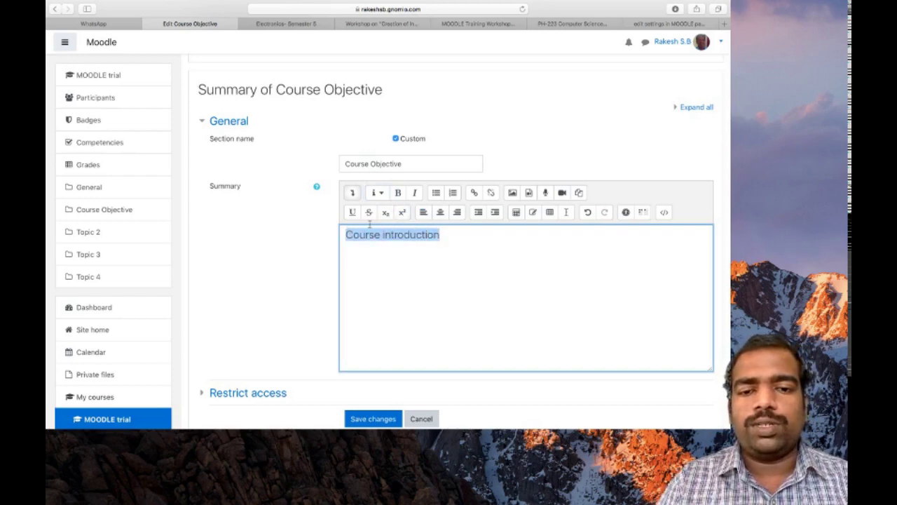
click(444, 234)
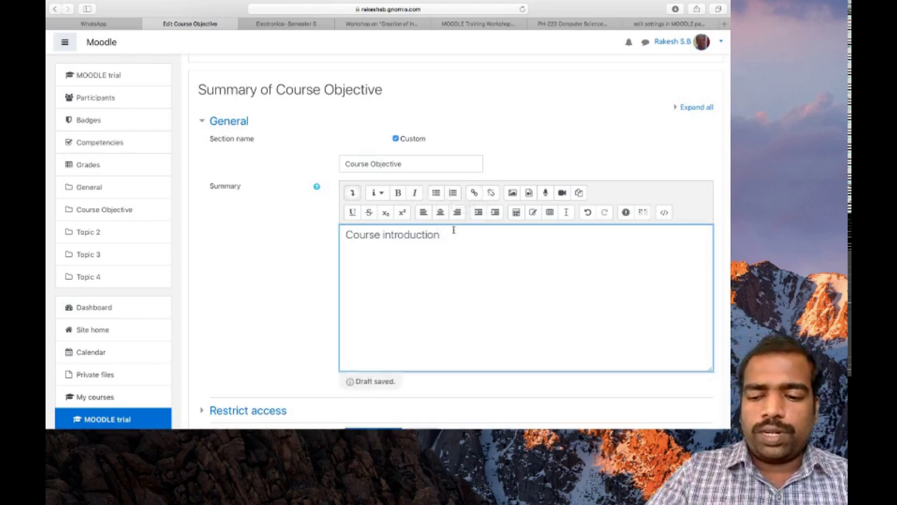
key(Return)
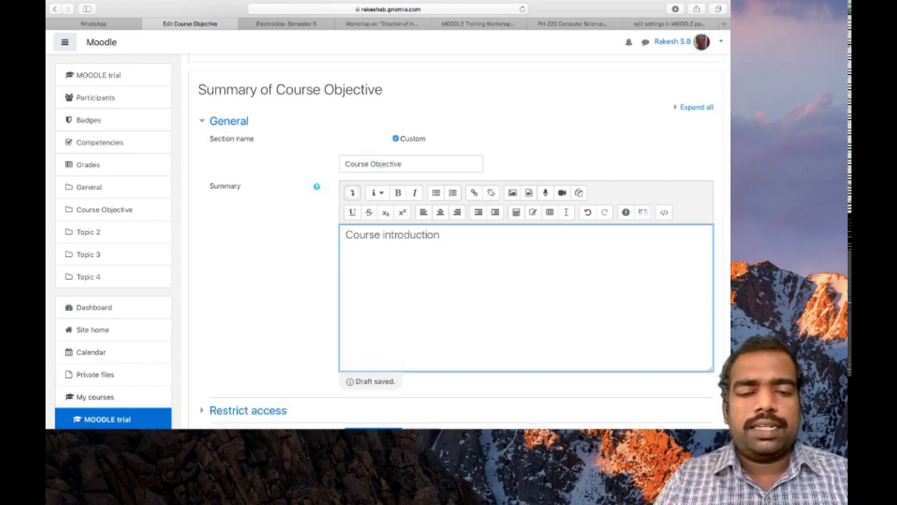
text(www.youtu)
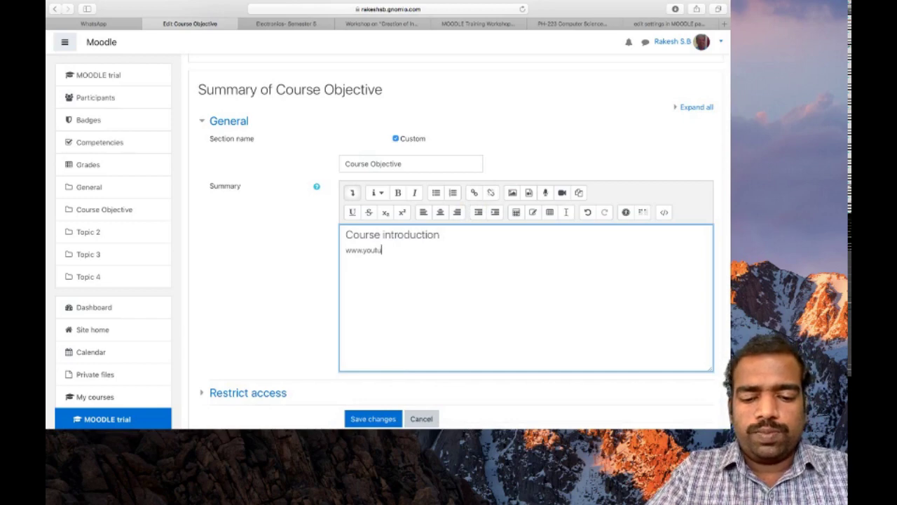
text(be.com)
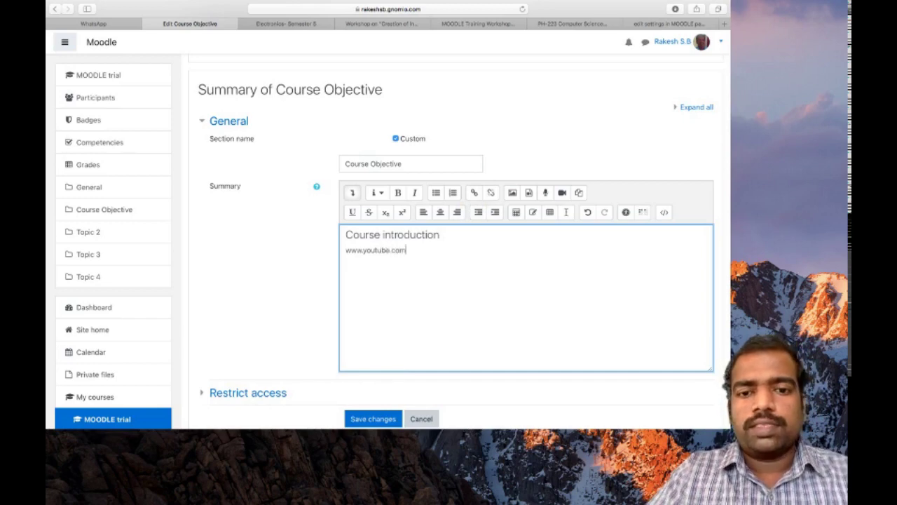
click(476, 194)
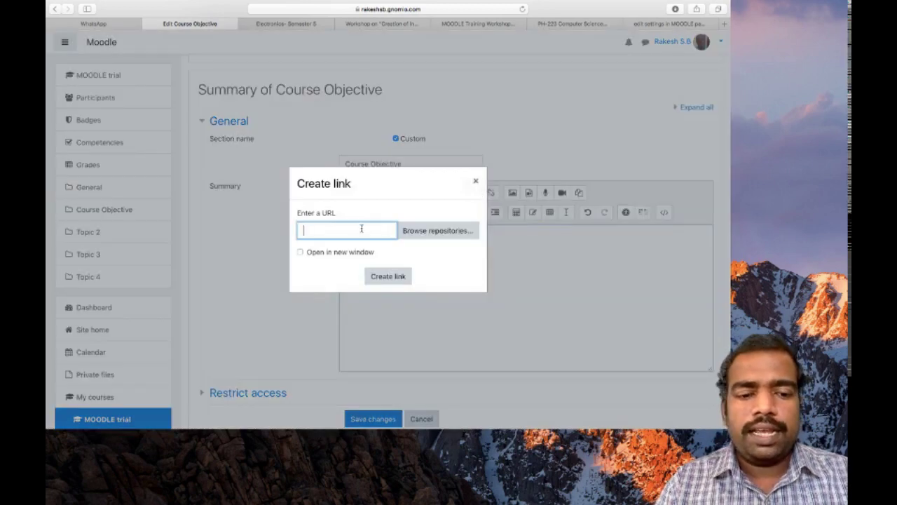
text(www)
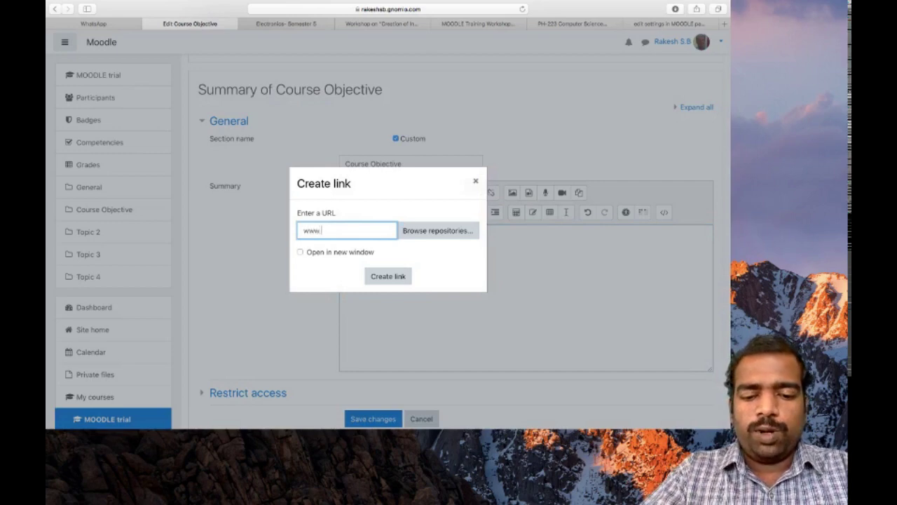
text(.youtube.com)
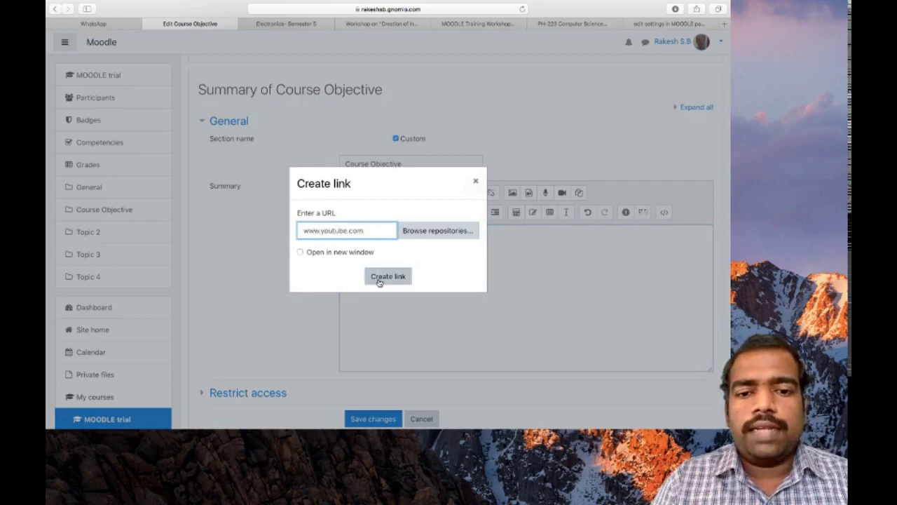
click(302, 255)
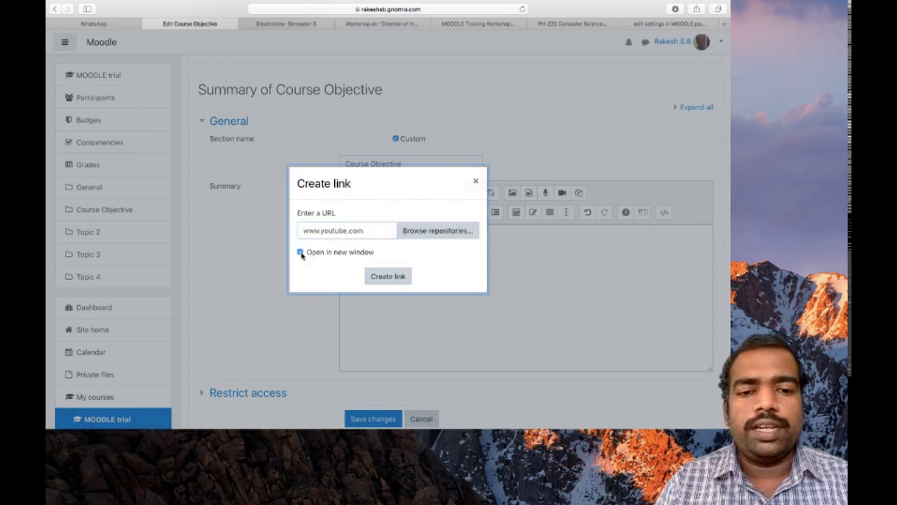
click(399, 278)
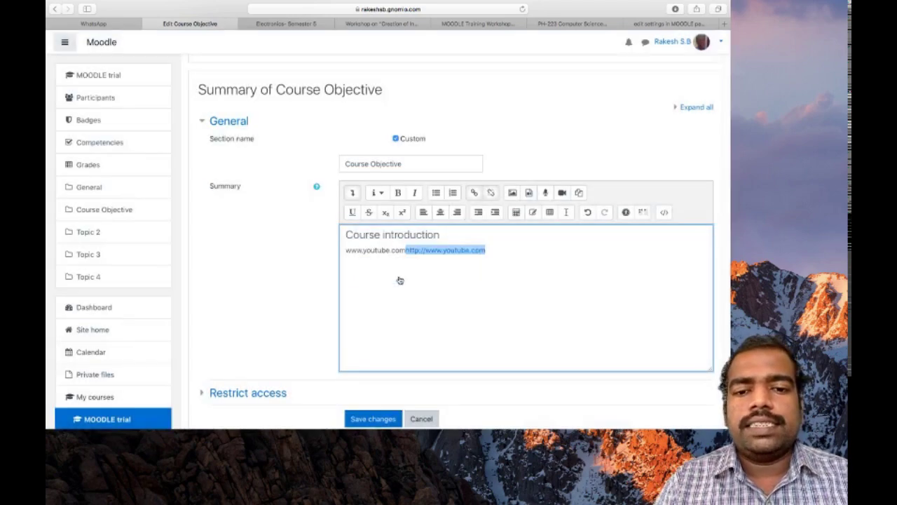
click(461, 278)
click(408, 251)
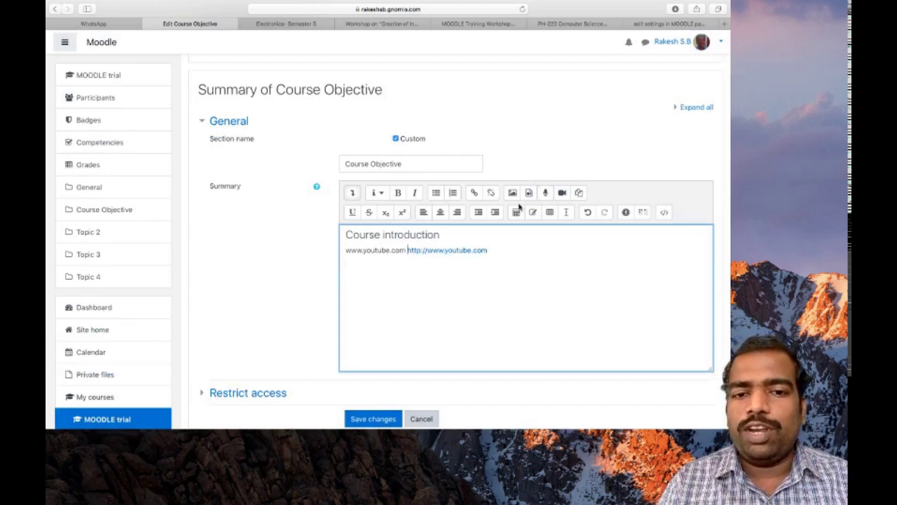
click(585, 212)
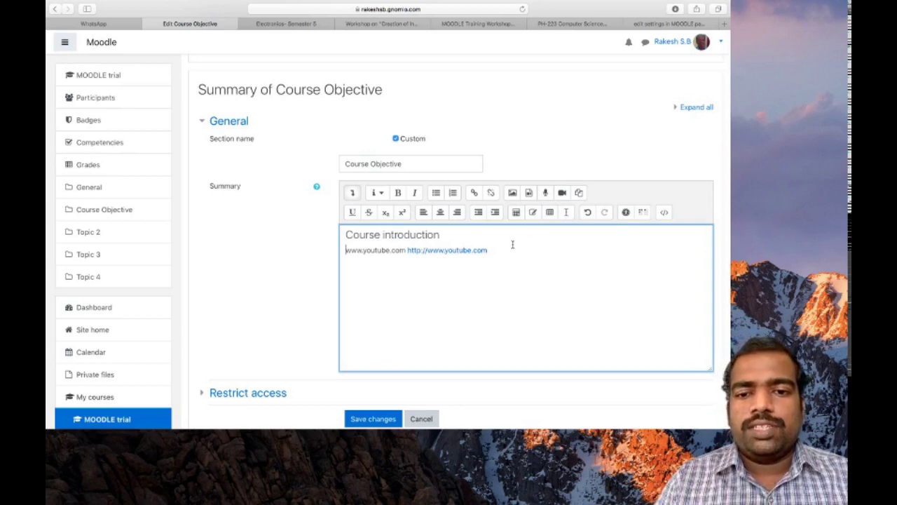
Copy the text from "Targeted participants" through "Course Resources and Activities" in the Electronics- Semester 5 course and paste it below the link in the summary.
click(312, 23)
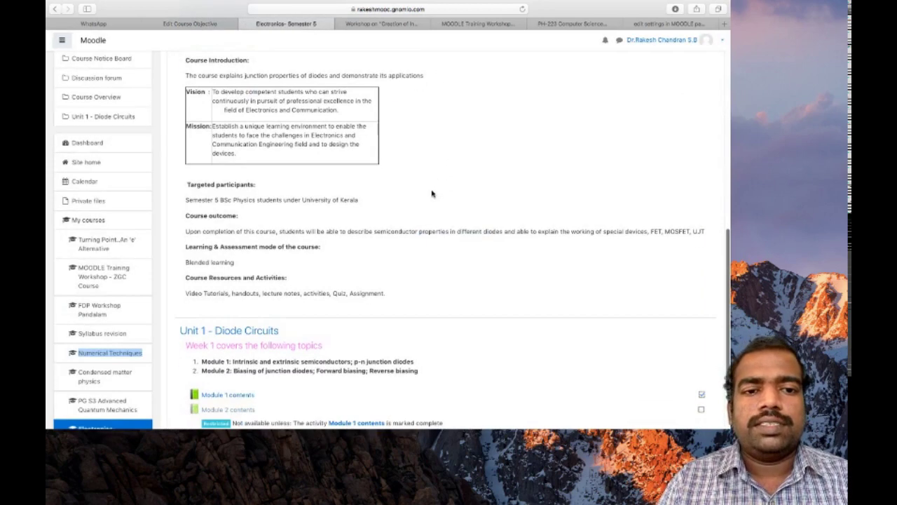
drag(186, 182, 404, 291)
key(super+c)
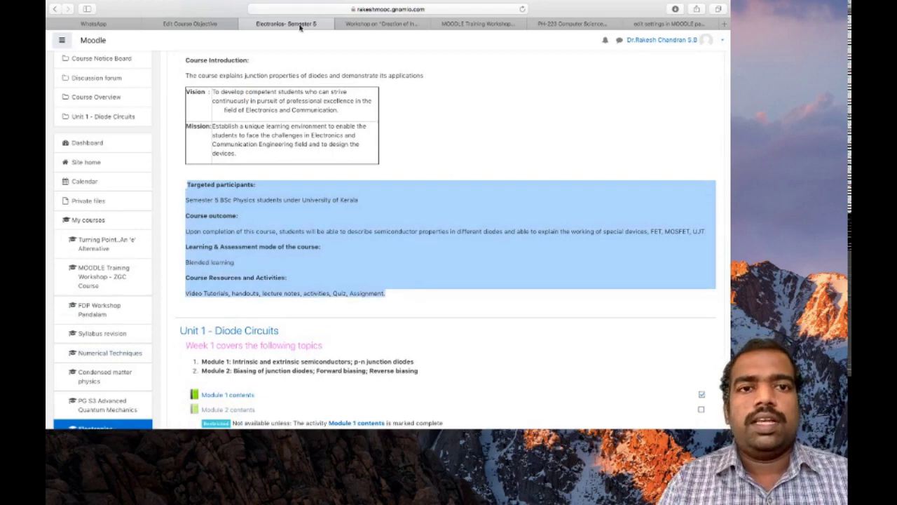
click(190, 24)
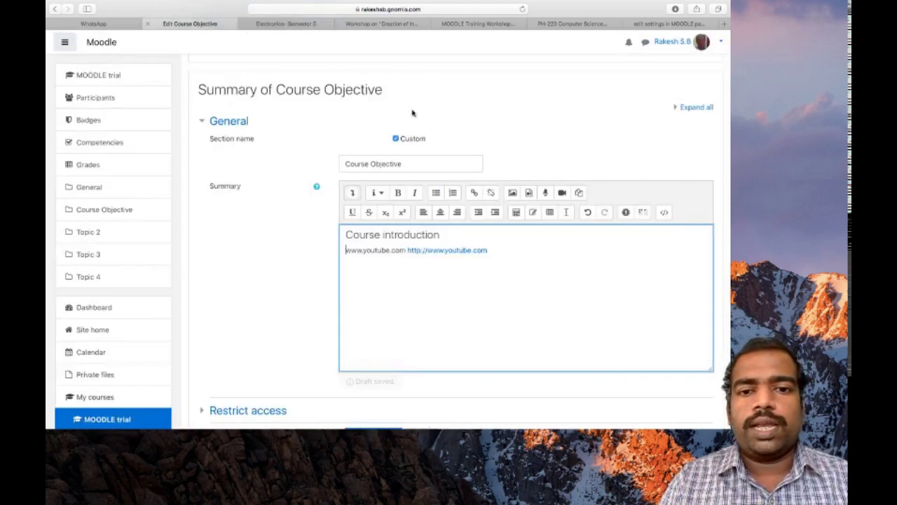
click(373, 272)
key(Return)
key(super+v)
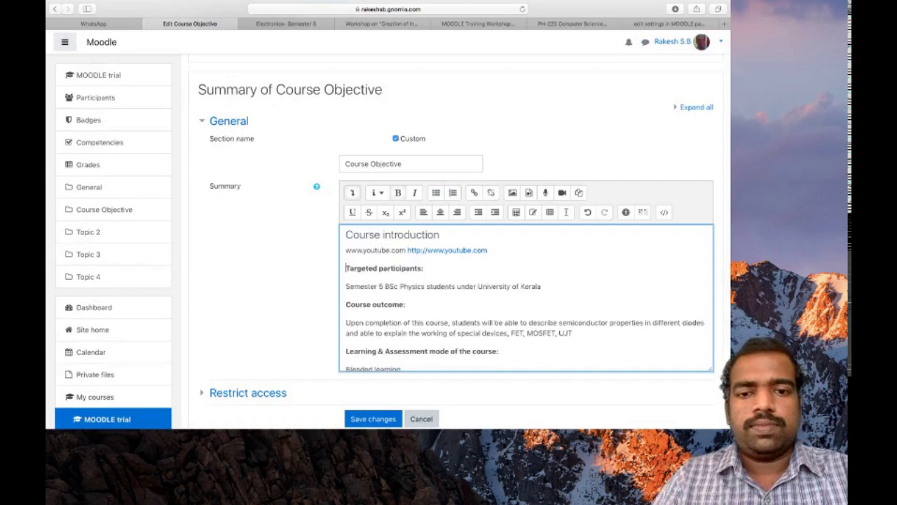
Start a new line after the summary's last paragraph and consult the instructor photo in the MOODLE Training Workshop course as a model.
scroll(403, 249, down, 2)
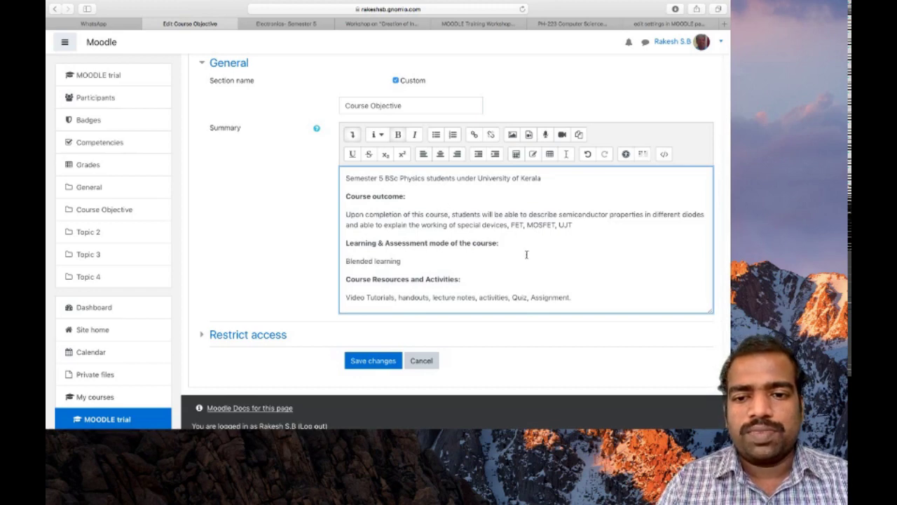
click(584, 299)
key(Return)
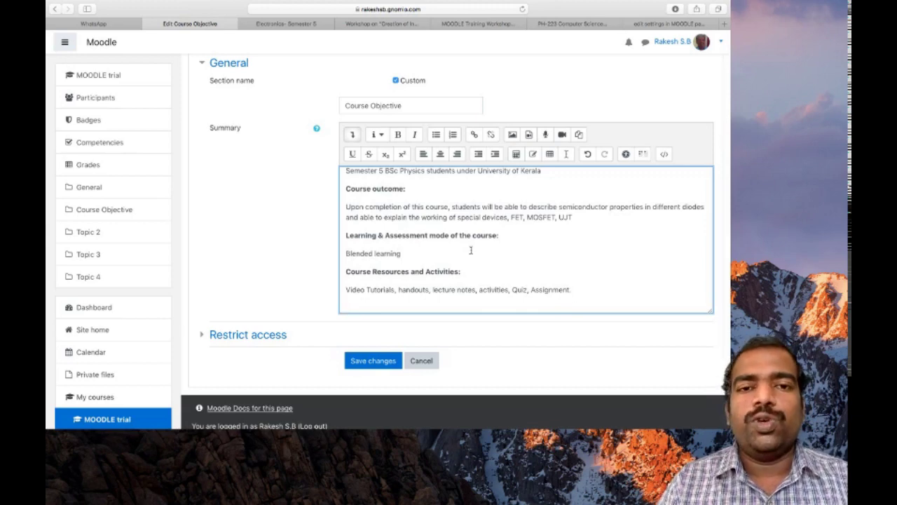
click(382, 23)
scroll(437, 256, up, 2)
key(ctrl+Tab)
scroll(242, 132, up, 1)
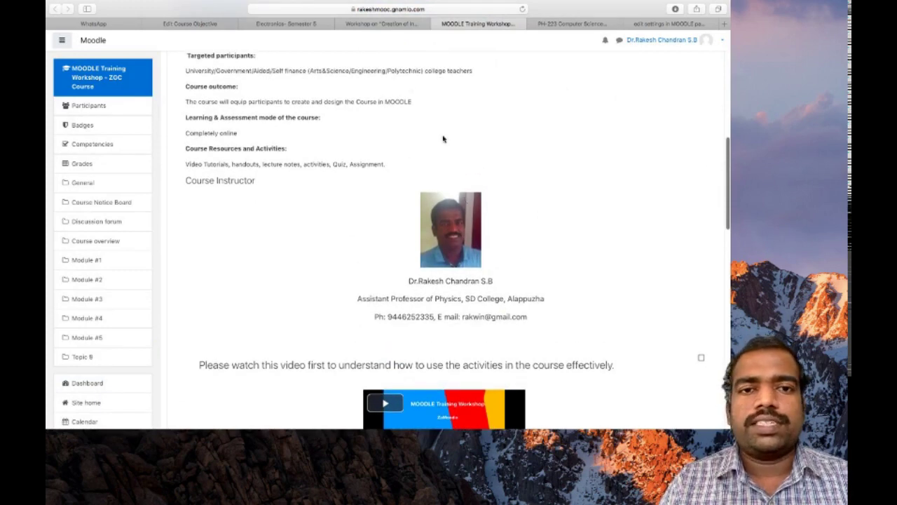
click(206, 25)
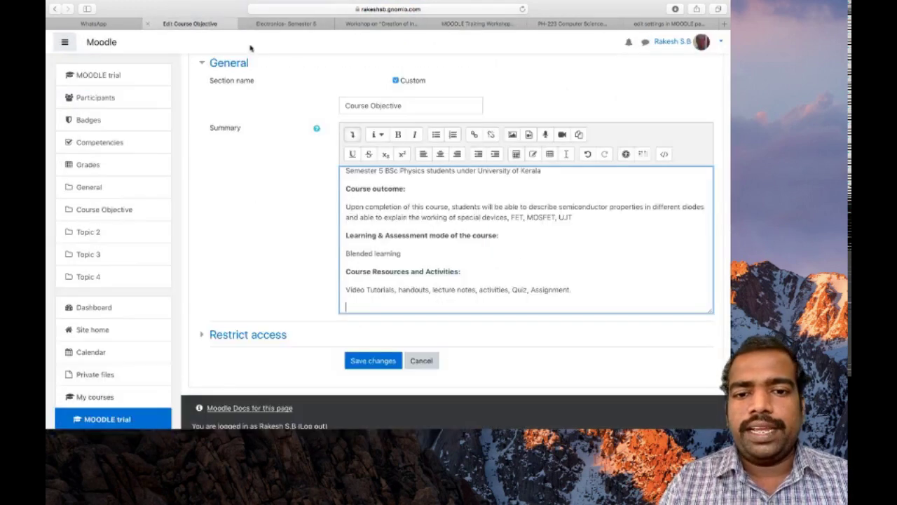
click(353, 306)
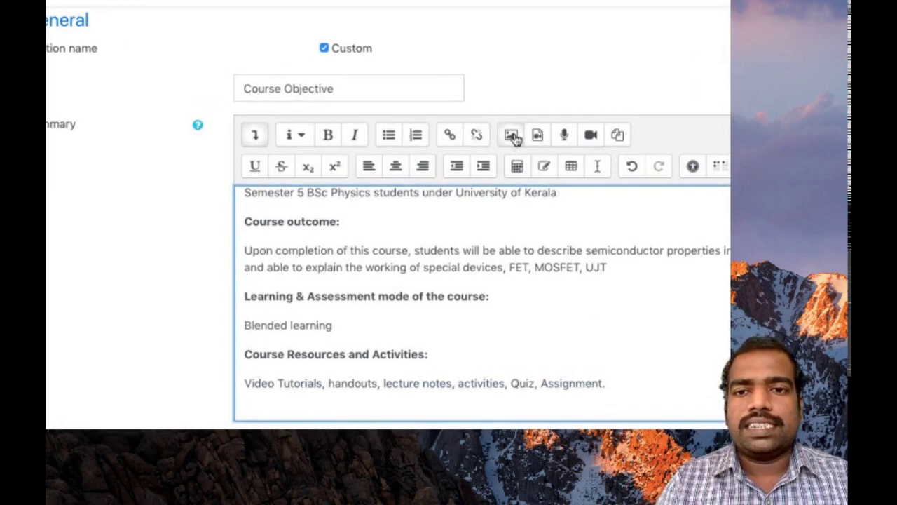
Upload photo_2020-05-08 00.46.57.jpeg from the Telegram folder as an image for the end of the summary.
click(513, 136)
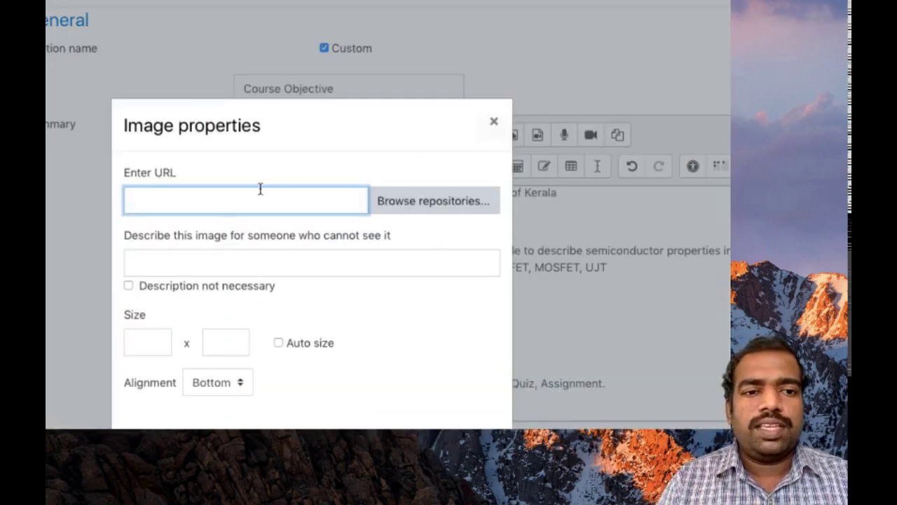
click(405, 210)
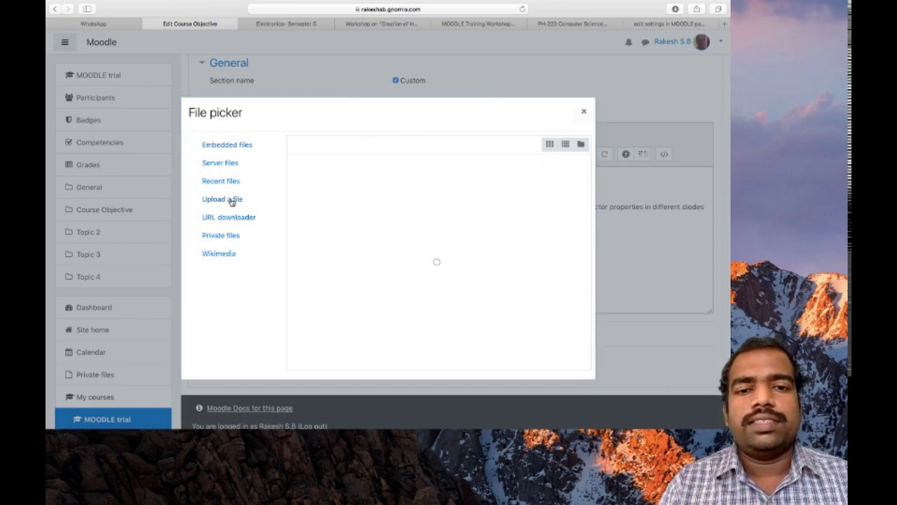
click(231, 202)
click(463, 88)
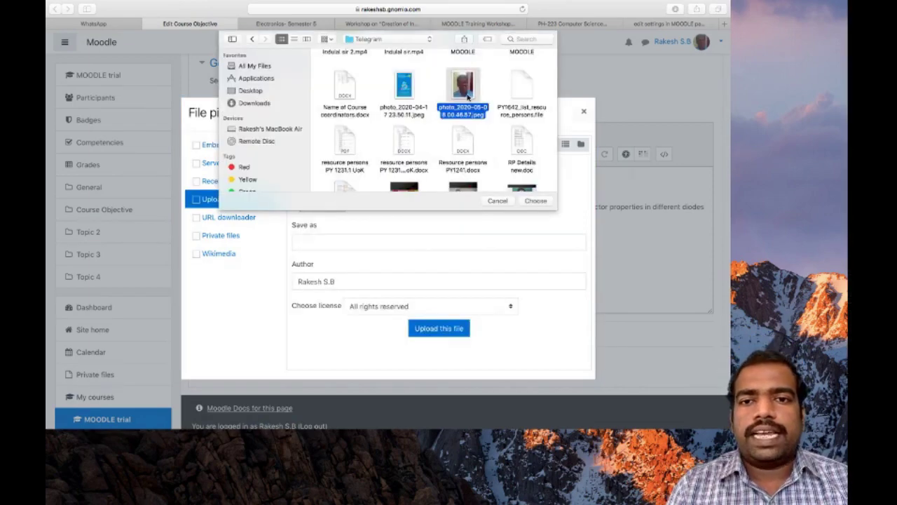
click(537, 202)
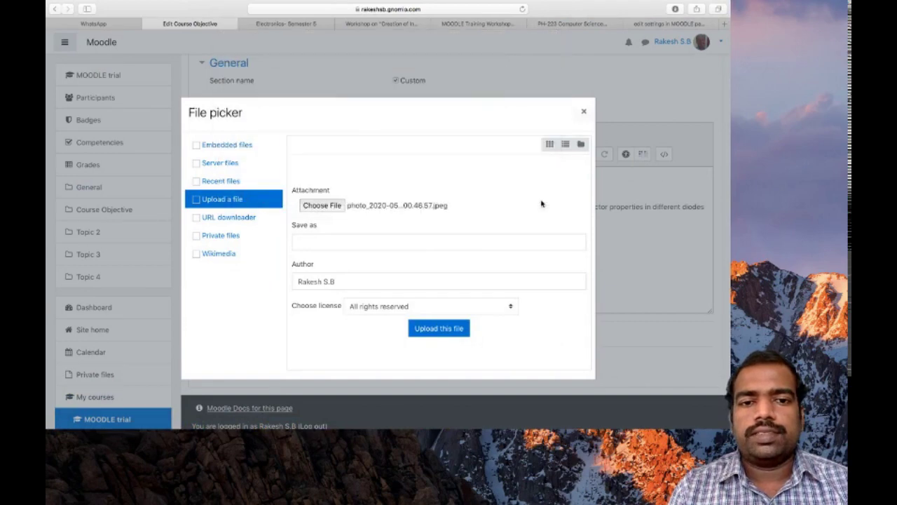
click(448, 328)
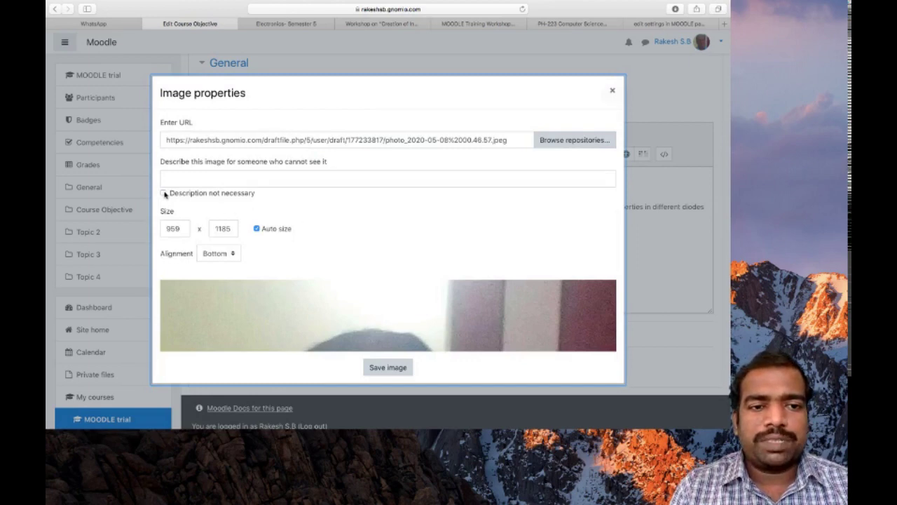
Mark the image description as not necessary, set its width to 200 with automatic sizing, and save the image into the summary.
click(164, 193)
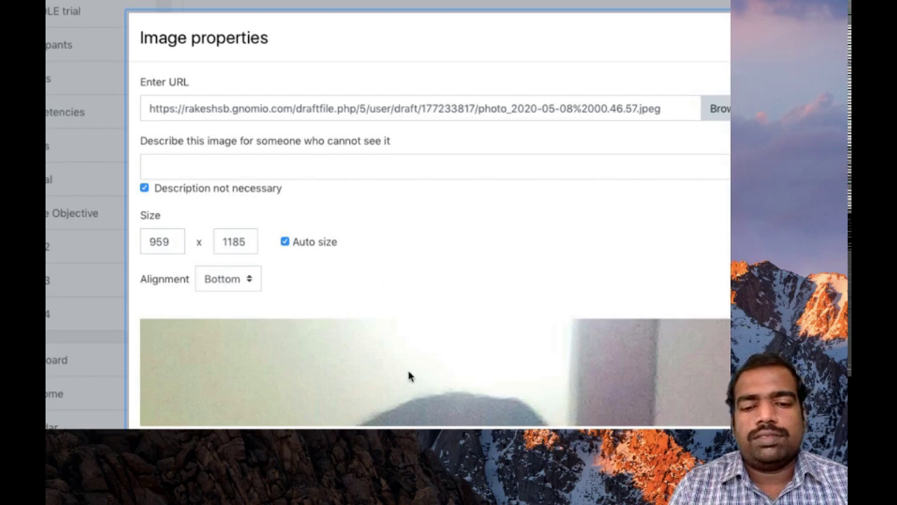
click(178, 240)
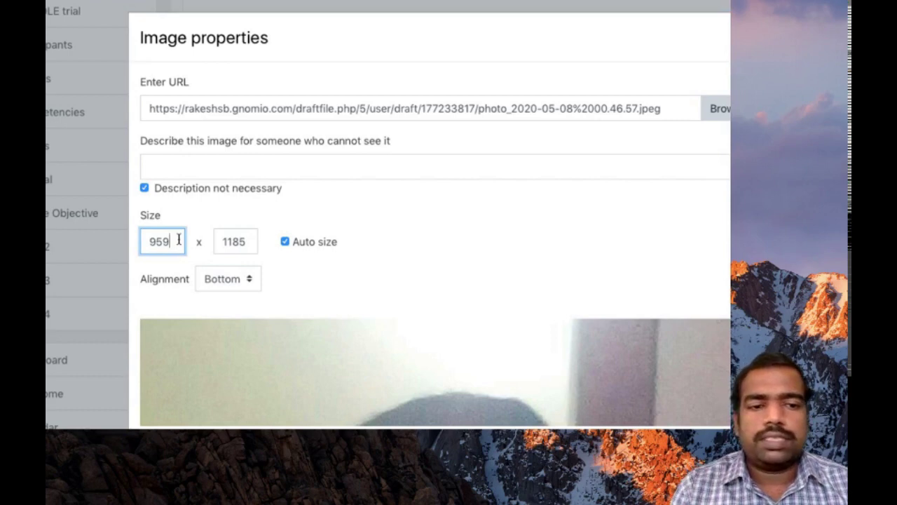
drag(179, 239, 132, 236)
text(00)
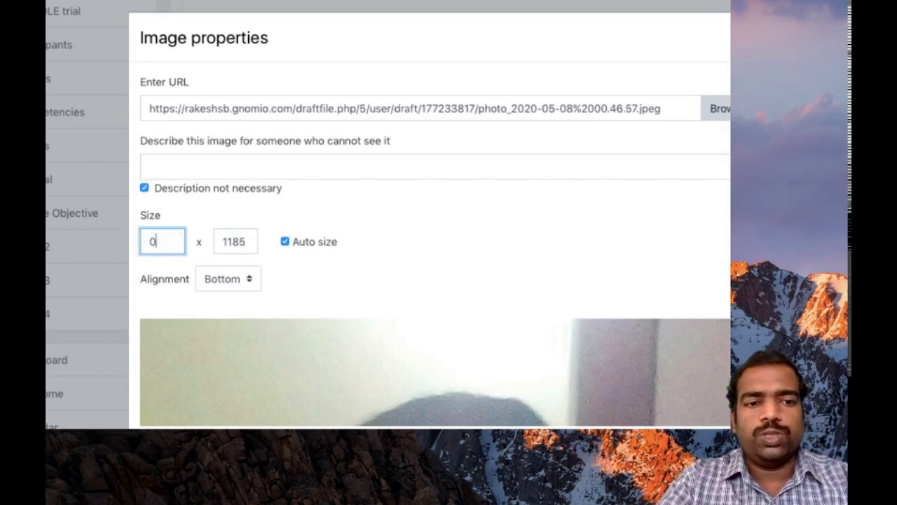
key(BackSpace)
key(BackSpace)
text(200)
click(507, 237)
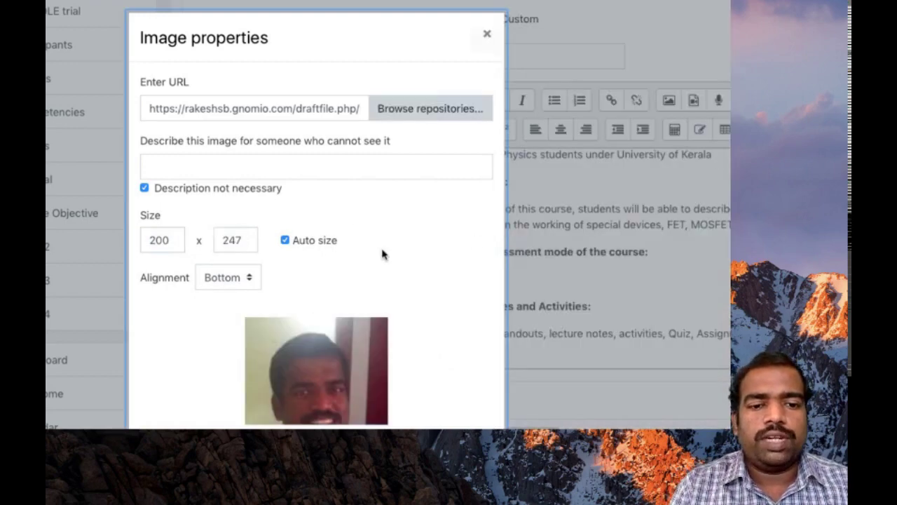
scroll(371, 361, down, 3)
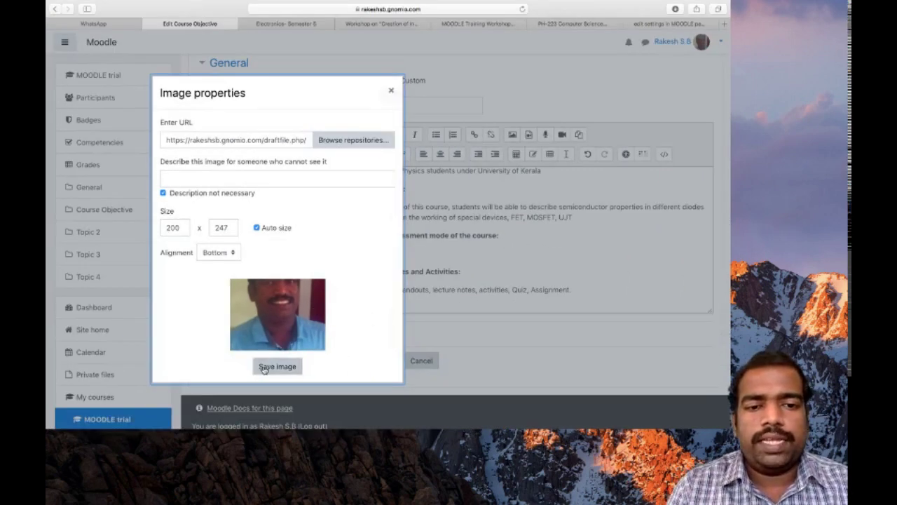
click(264, 370)
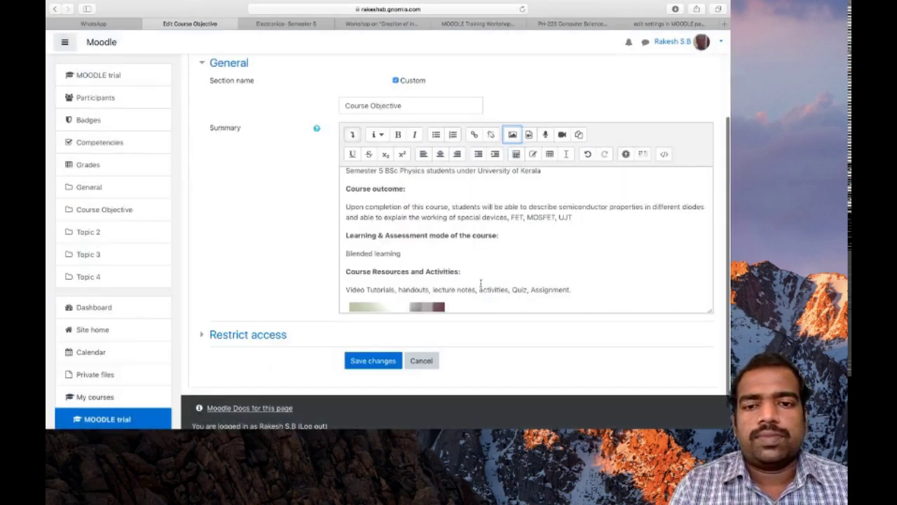
Centre the inserted photo in the summary.
scroll(480, 284, down, 3)
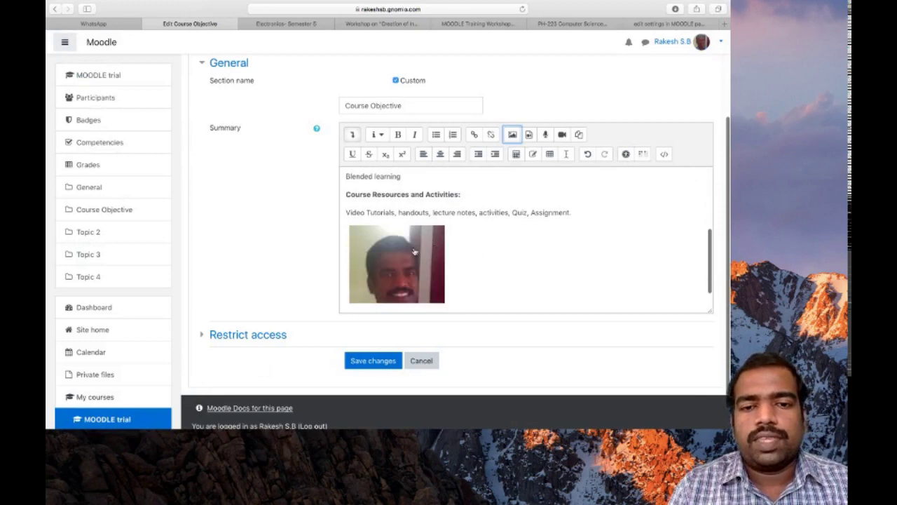
click(489, 260)
click(382, 264)
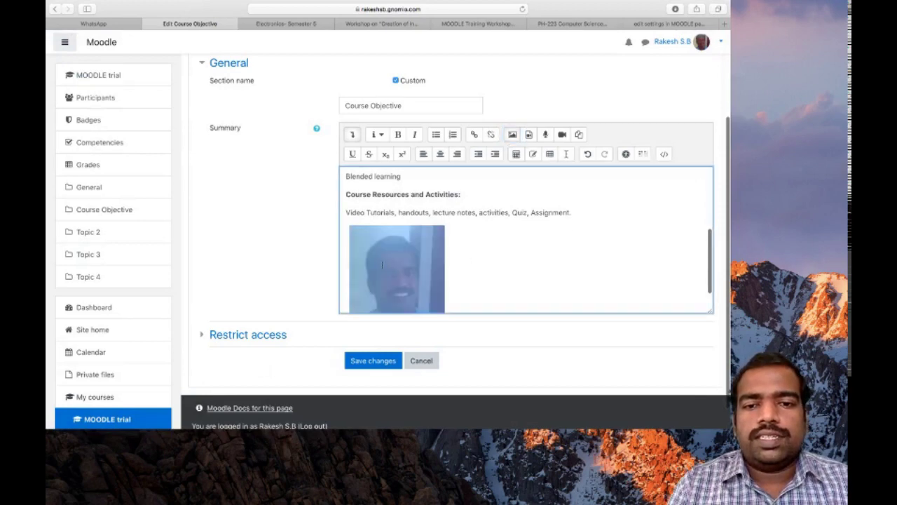
click(440, 154)
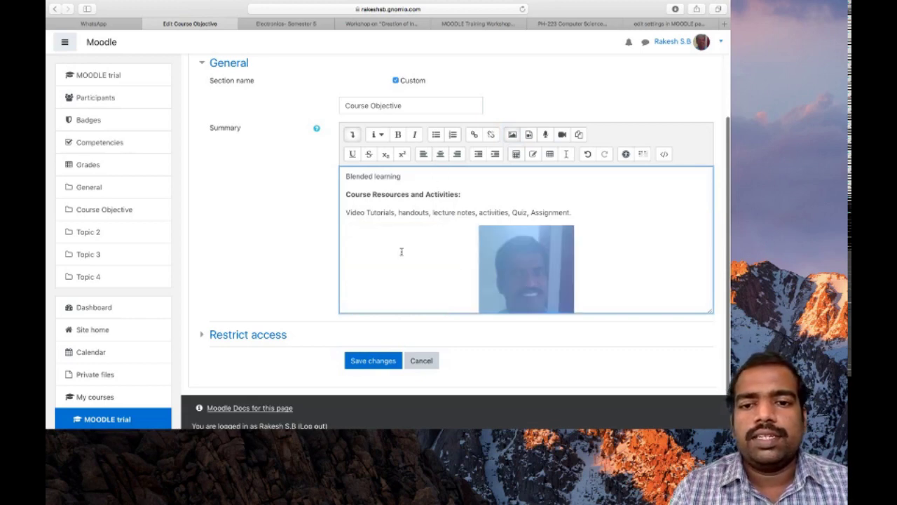
Review the summary, save the changes to the Course Objective section, and check the section on the course page.
scroll(400, 252, up, 4)
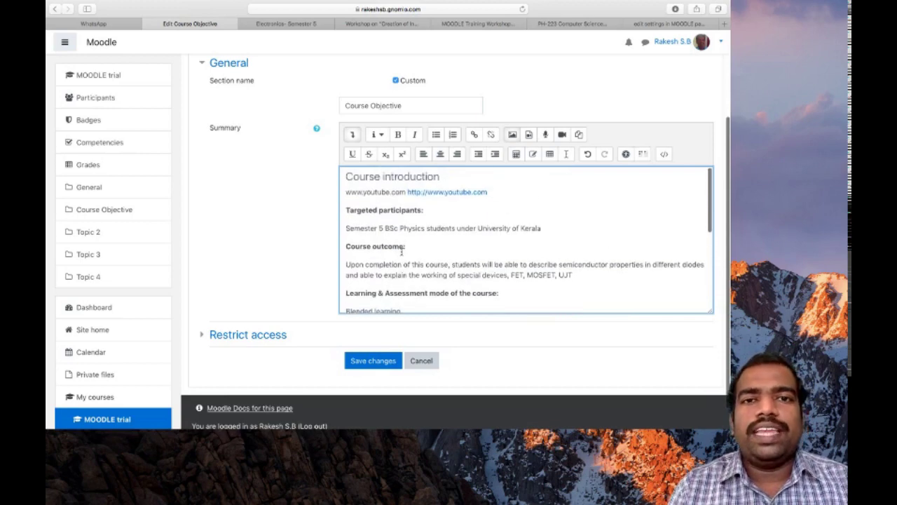
scroll(402, 251, down, 2)
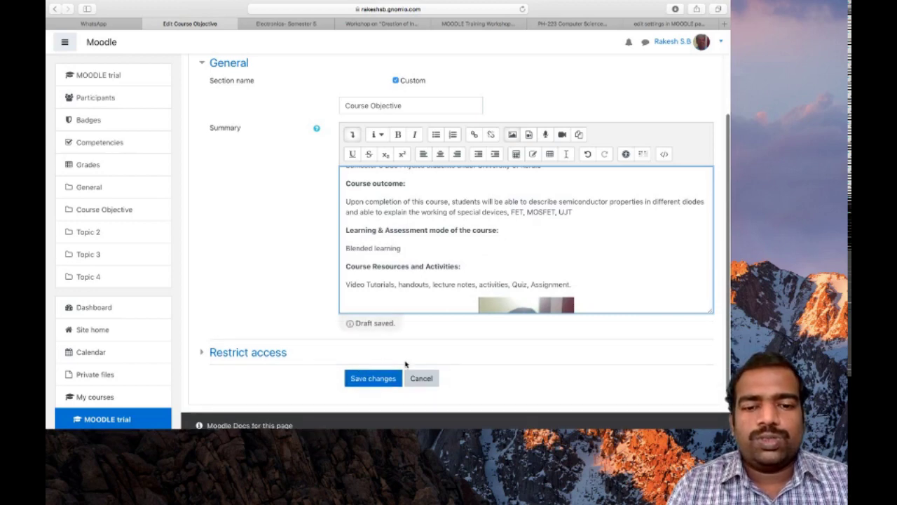
scroll(359, 370, down, 2)
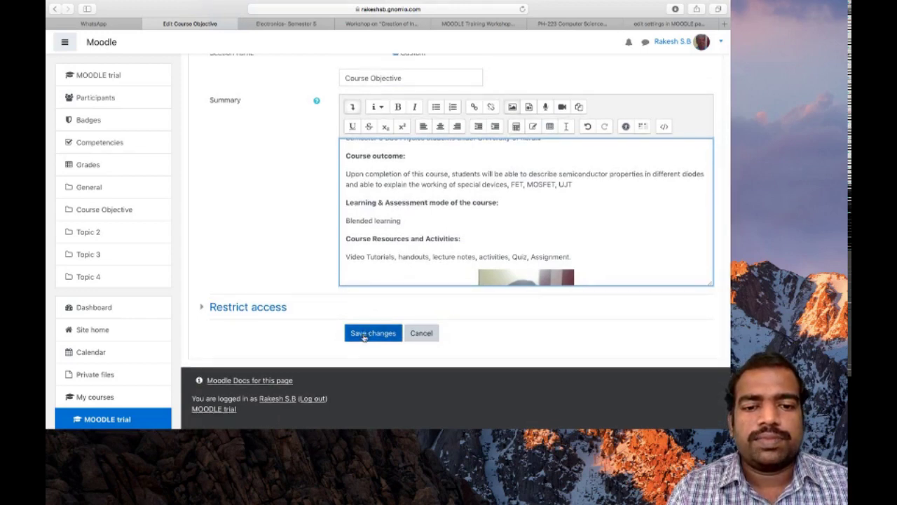
click(362, 335)
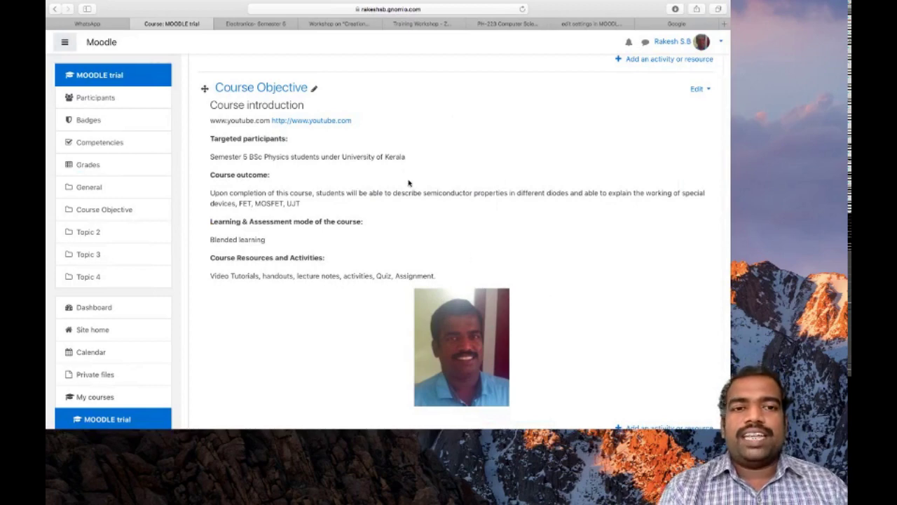
scroll(456, 262, down, 1)
scroll(456, 262, up, 1)
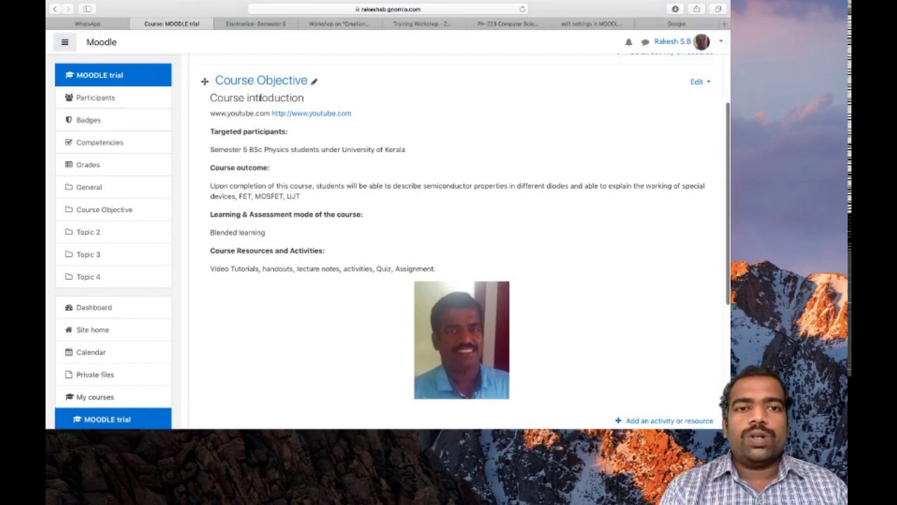
Open the Course Objective topic for editing and start inserting a video by source URL into its summary.
scroll(375, 265, down, 1)
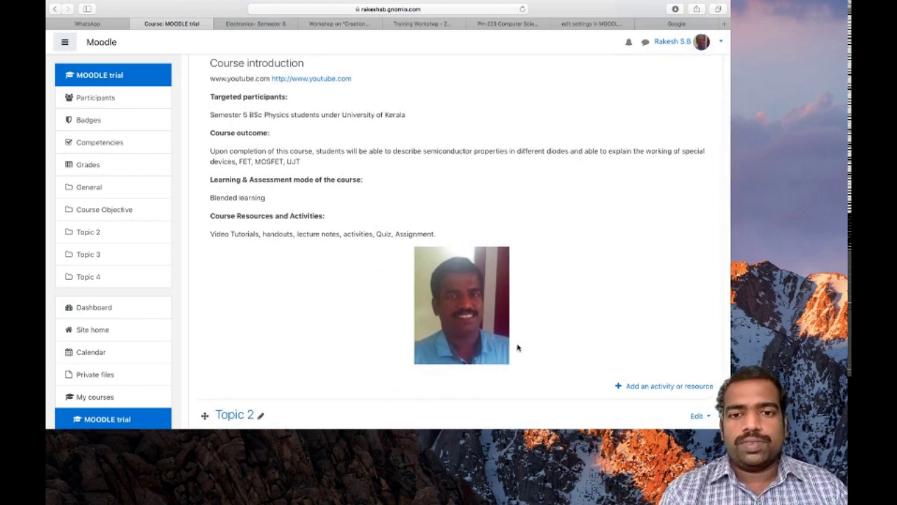
scroll(489, 208, up, 2)
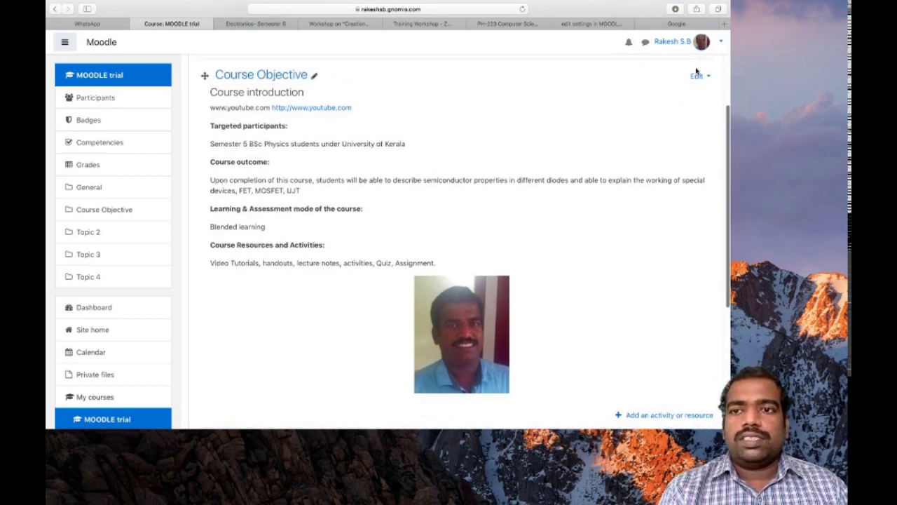
click(698, 76)
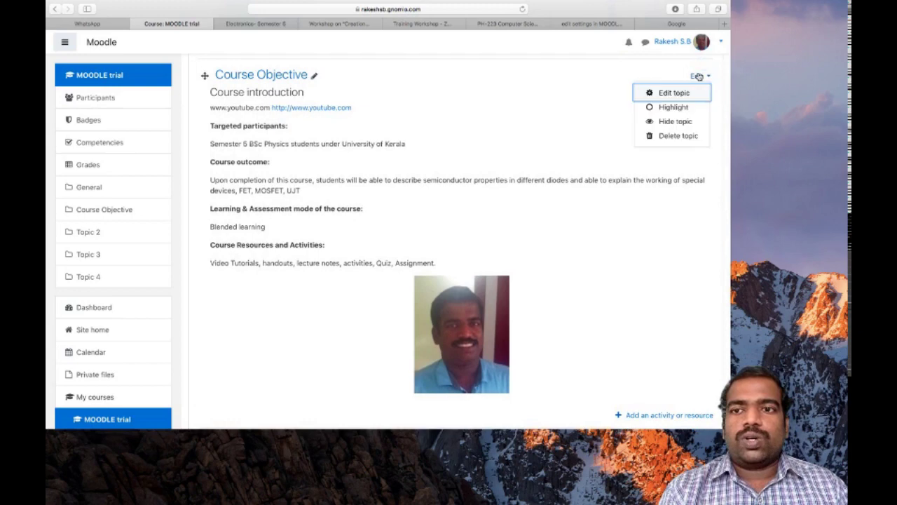
click(666, 95)
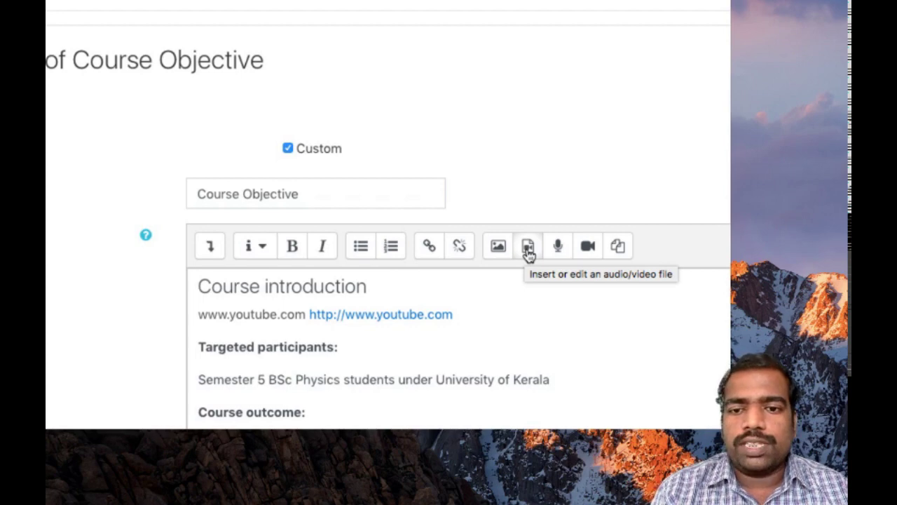
click(527, 249)
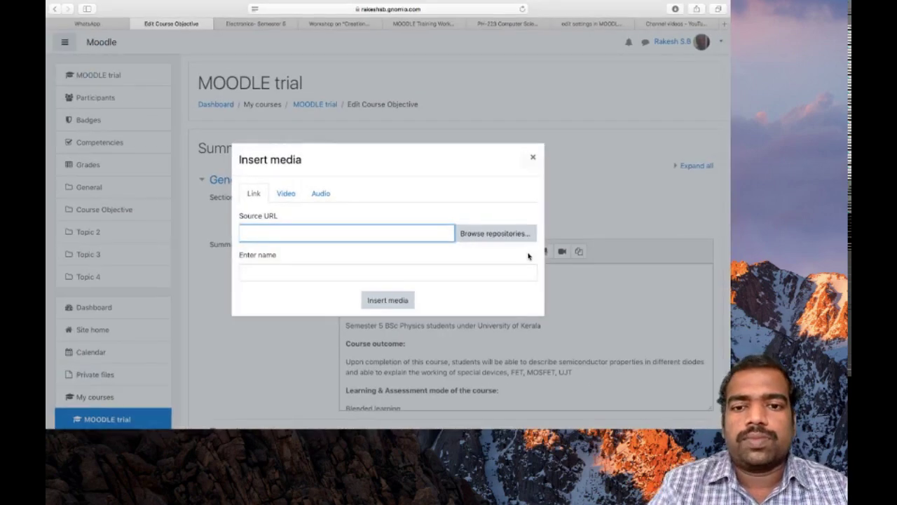
click(287, 194)
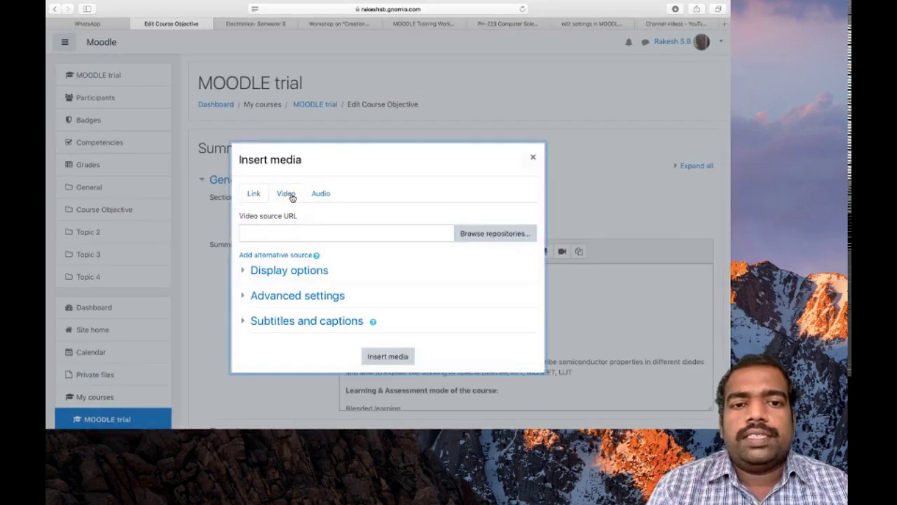
click(270, 233)
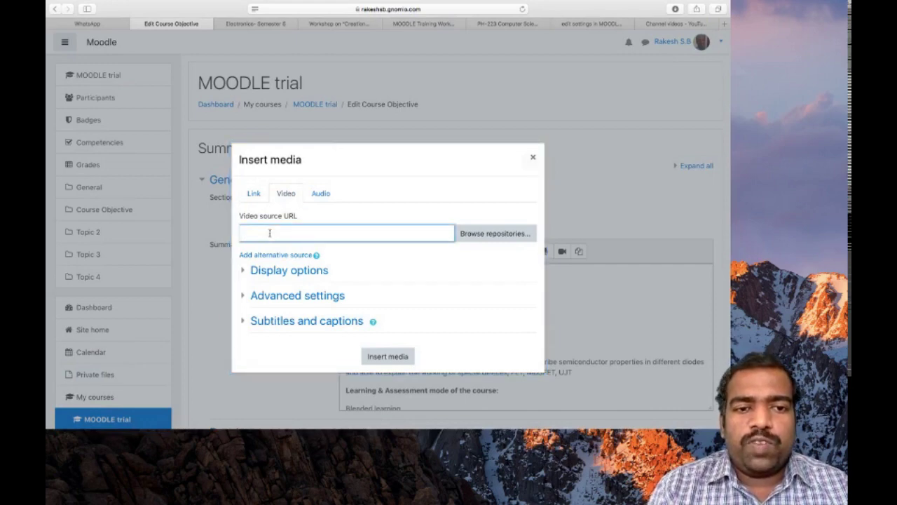
Switch to YouTube Studio, copy the shareable link of the 21:44 Hands on training in MOODLE LMS video, and return to Moodle.
click(682, 25)
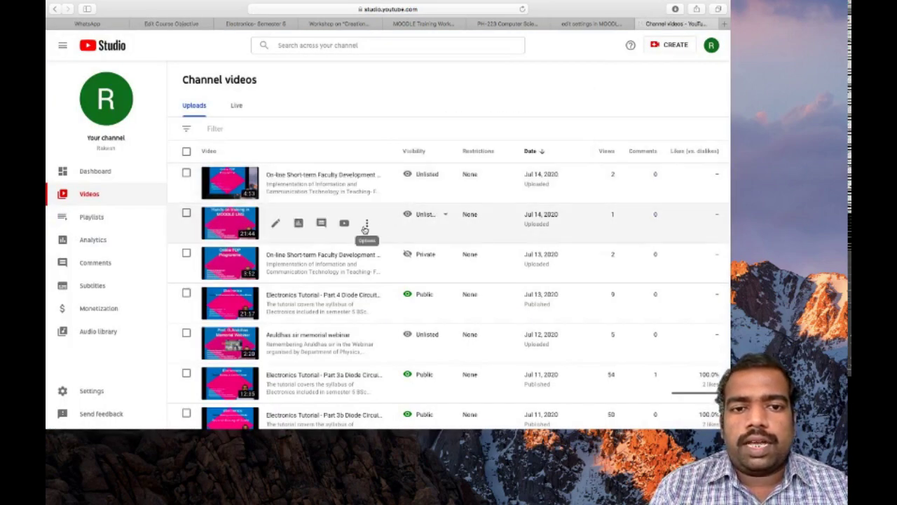
click(365, 224)
click(330, 238)
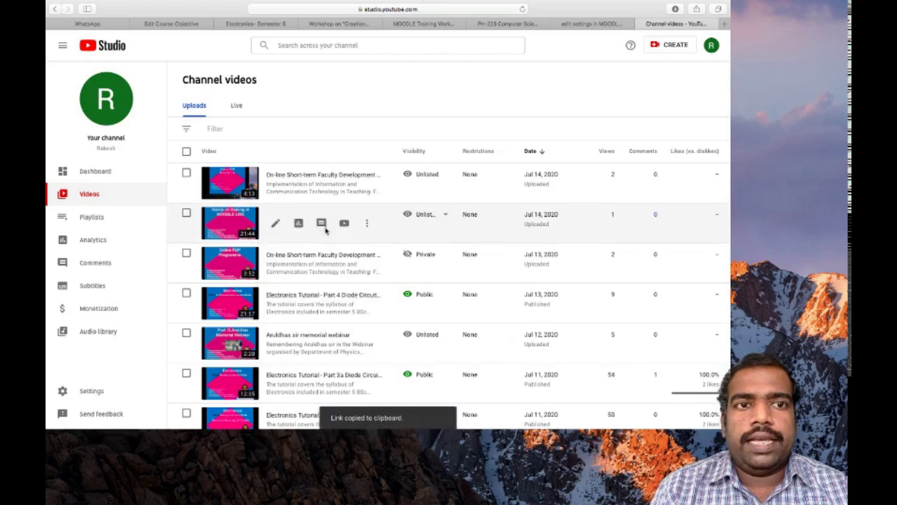
click(168, 24)
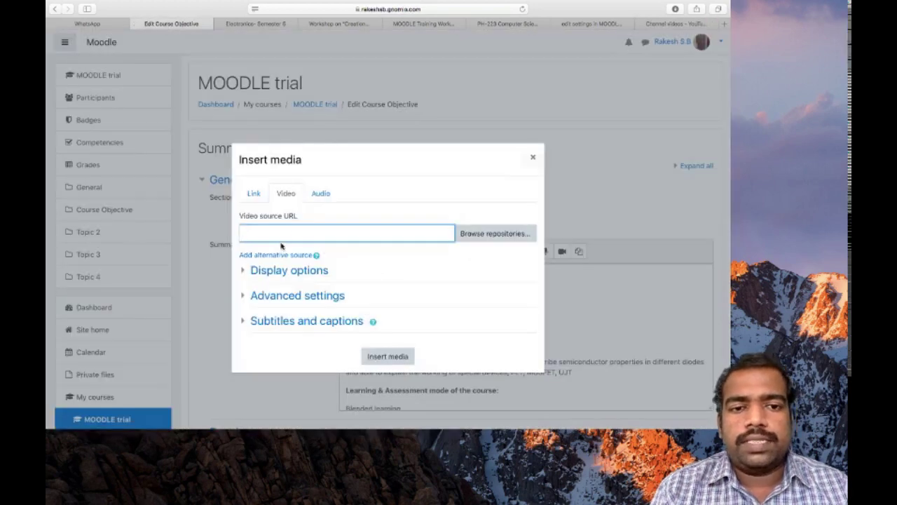
Try inserting the copied YouTube video at the start of the summary, and delete it from there.
key(super+v)
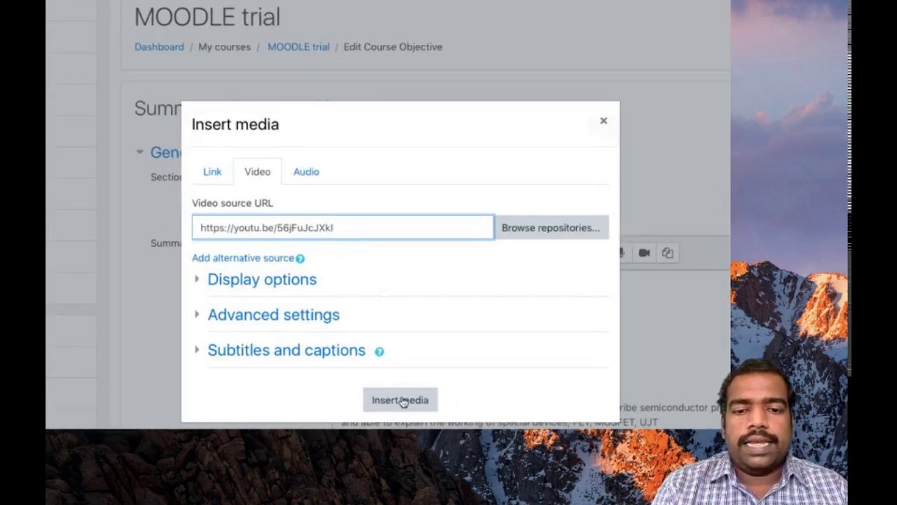
click(398, 400)
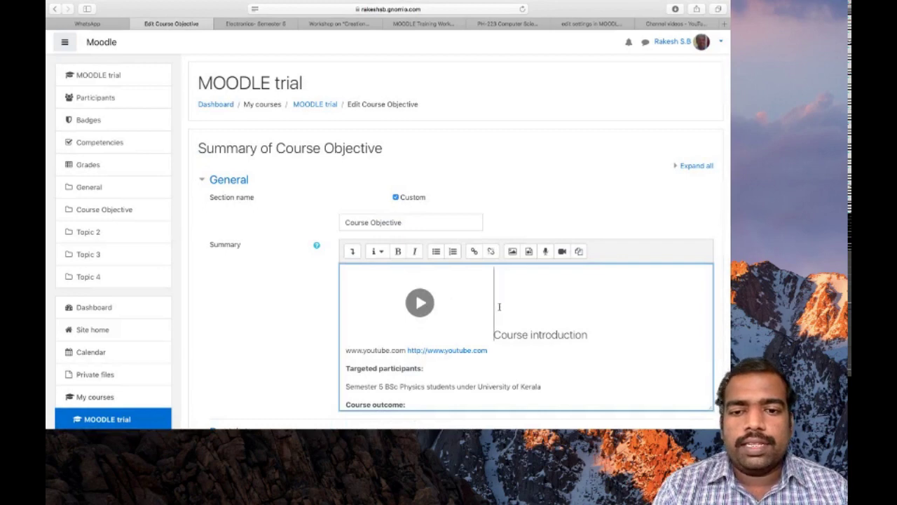
drag(499, 306, 343, 290)
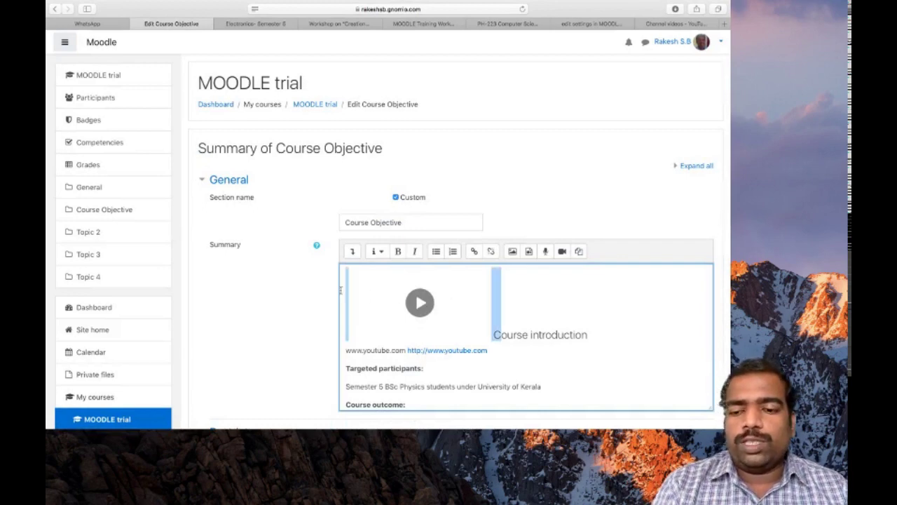
key(BackSpace)
Insert the video from the copied YouTube link at the end of the summary, below the photo, and save the section changes.
scroll(391, 334, down, 10)
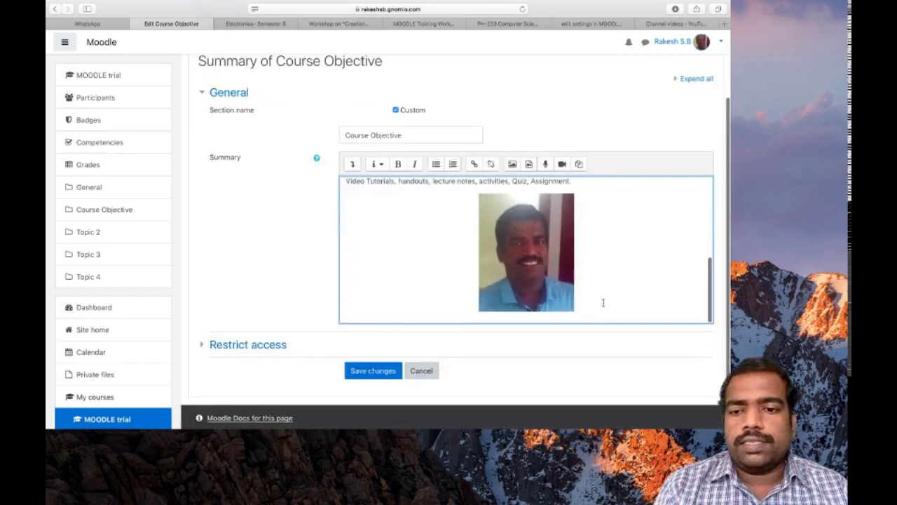
scroll(603, 303, down, 2)
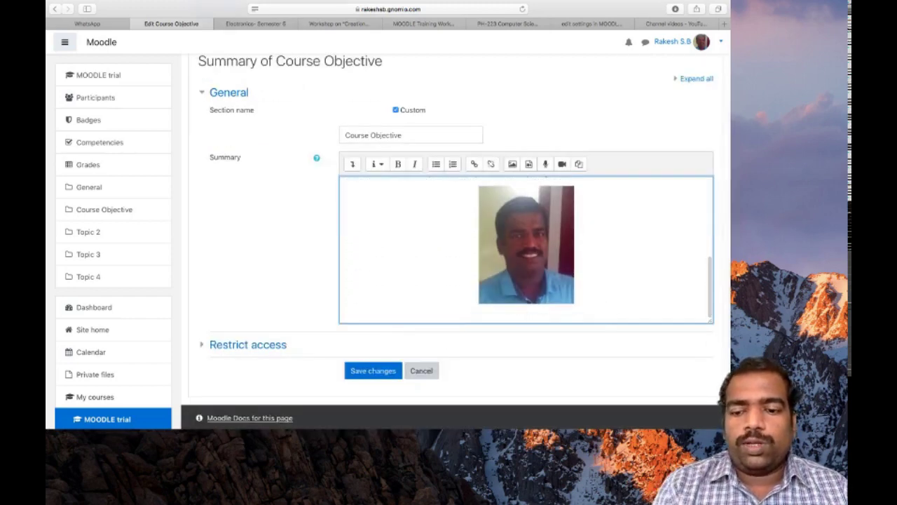
click(528, 167)
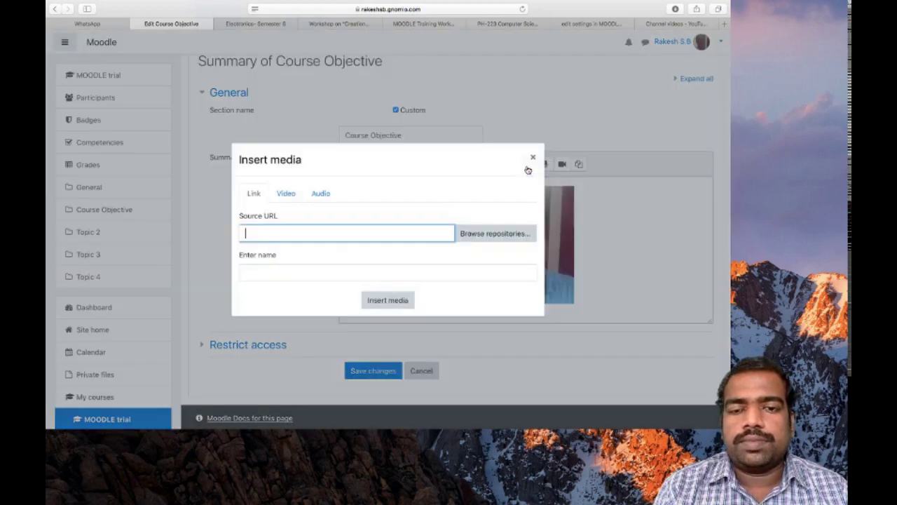
click(286, 195)
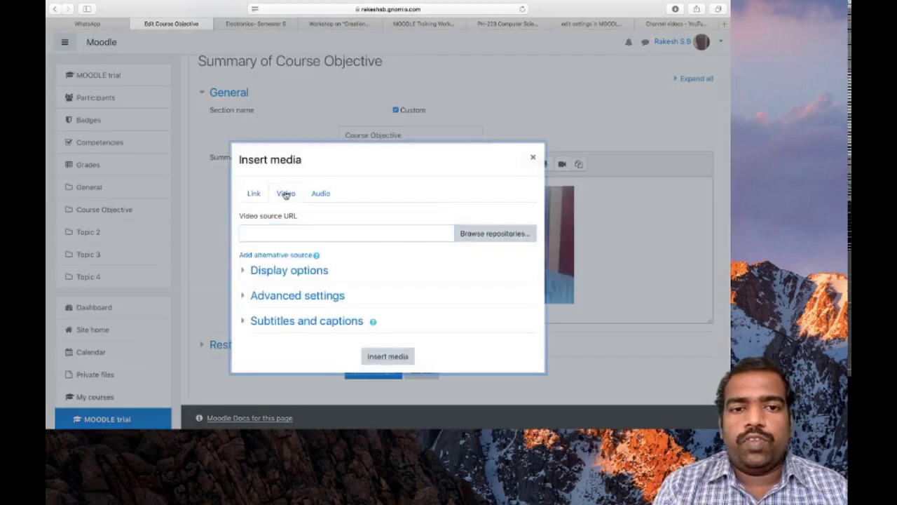
click(281, 228)
key(super+v)
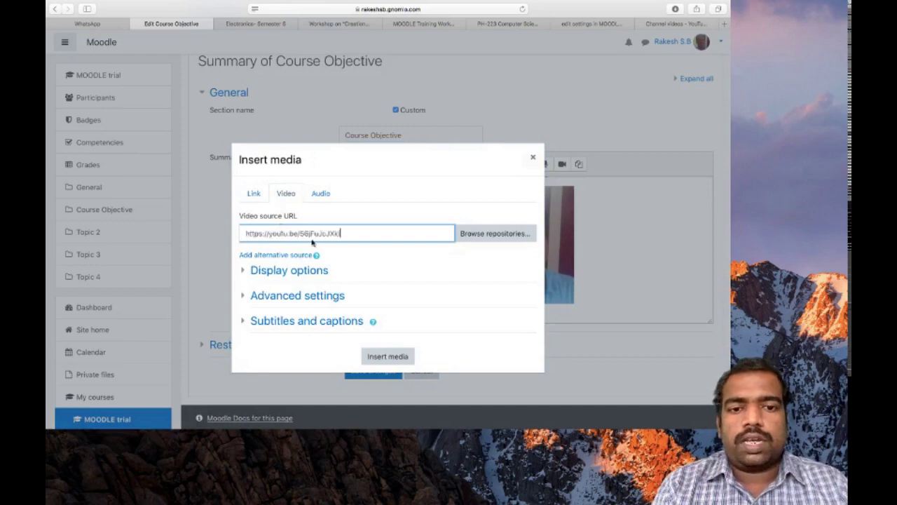
click(392, 357)
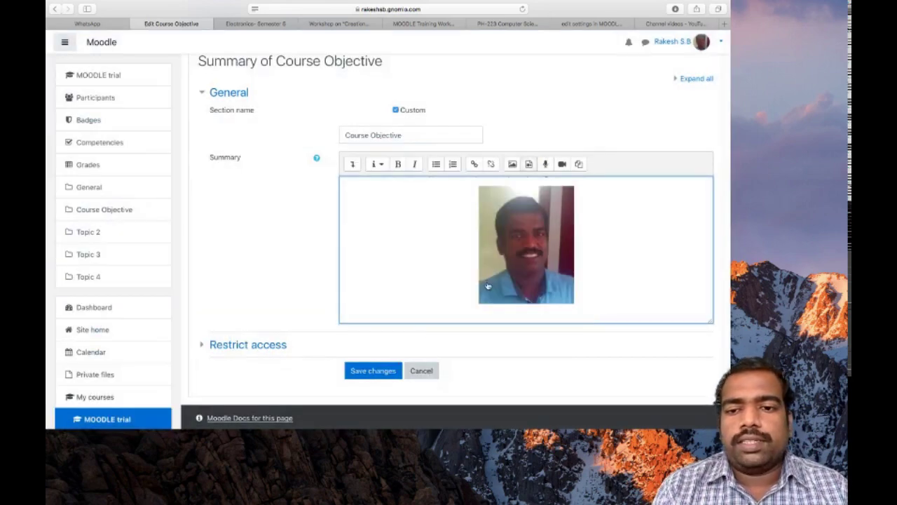
scroll(453, 275, down, 3)
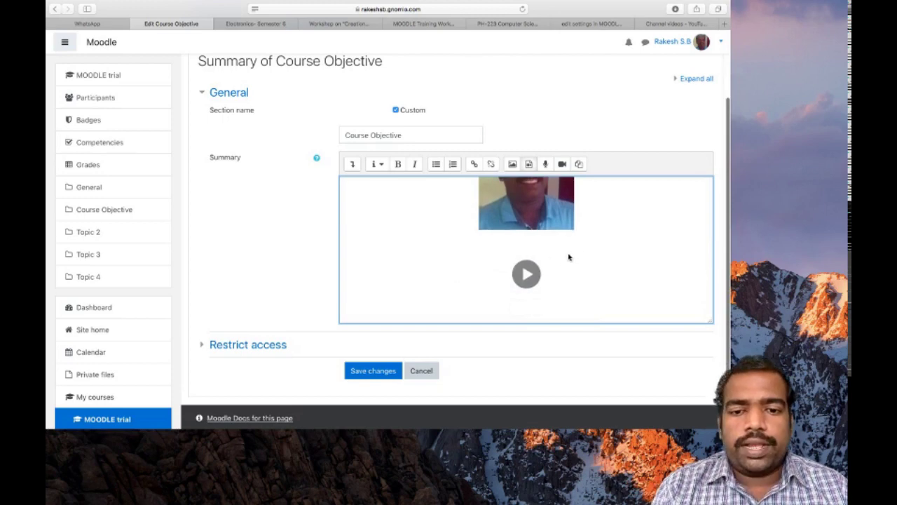
click(374, 370)
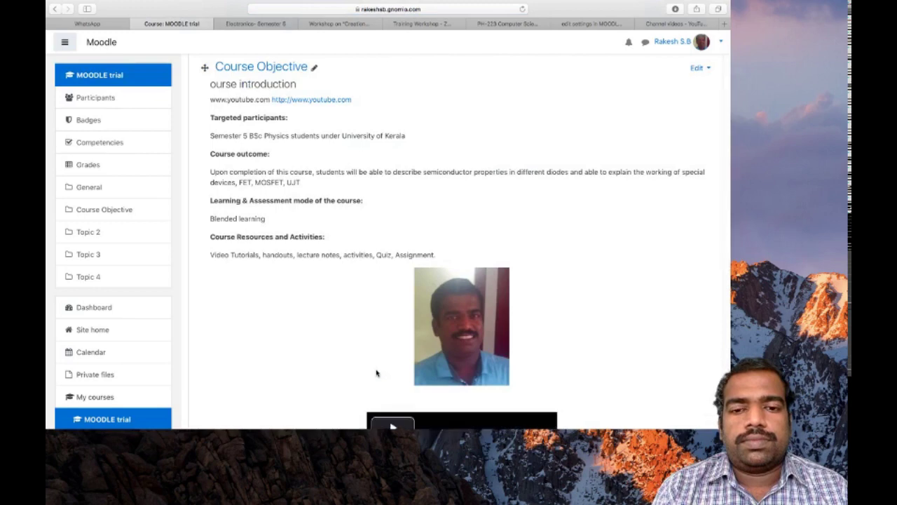
Examine the saved Course Objective section on the course page, from its heading and course details to the photo and embedded video.
scroll(376, 373, down, 3)
scroll(376, 373, up, 4)
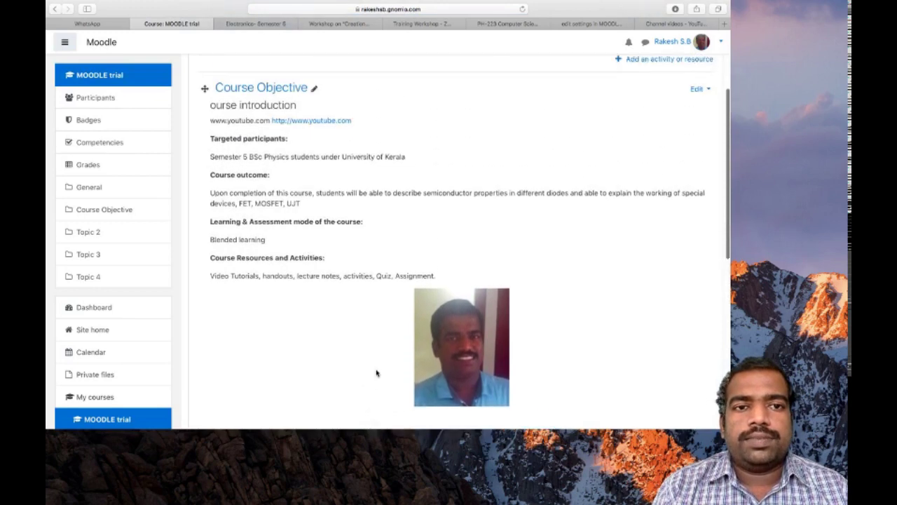
scroll(376, 373, down, 5)
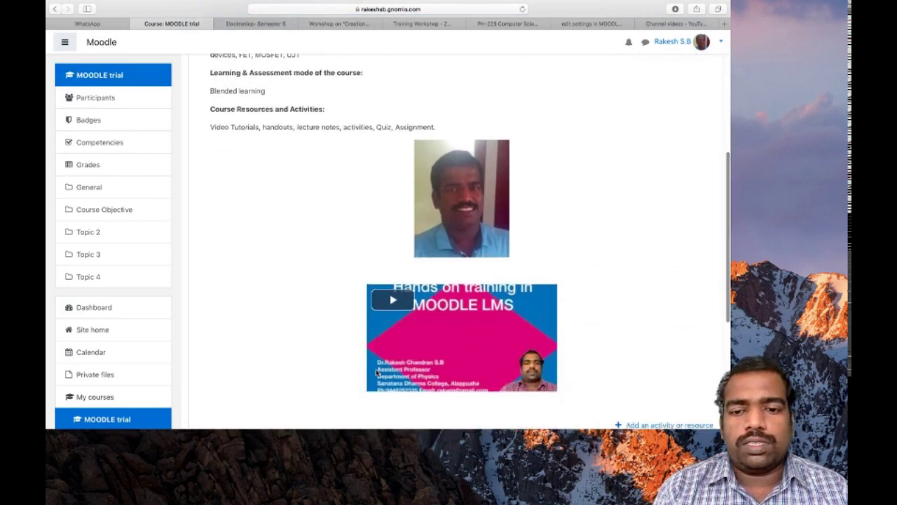
scroll(283, 291, down, 1)
scroll(283, 290, up, 6)
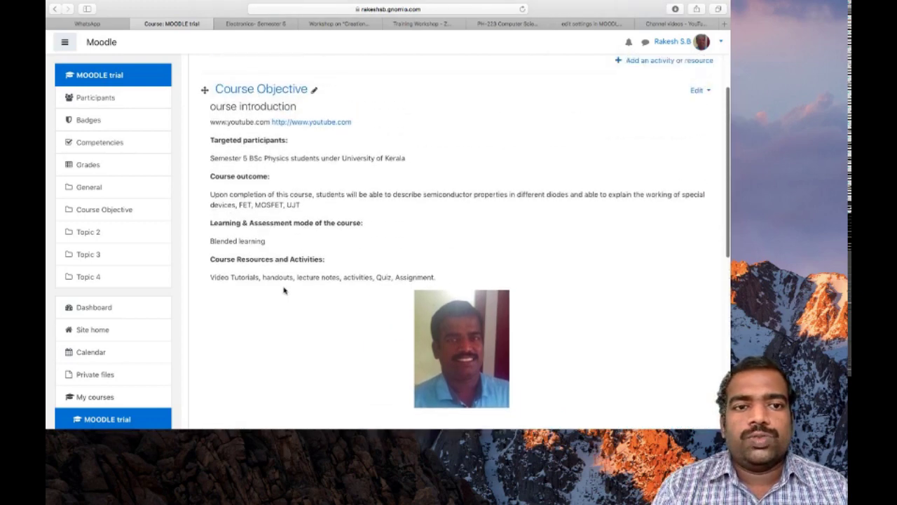
scroll(371, 281, down, 3)
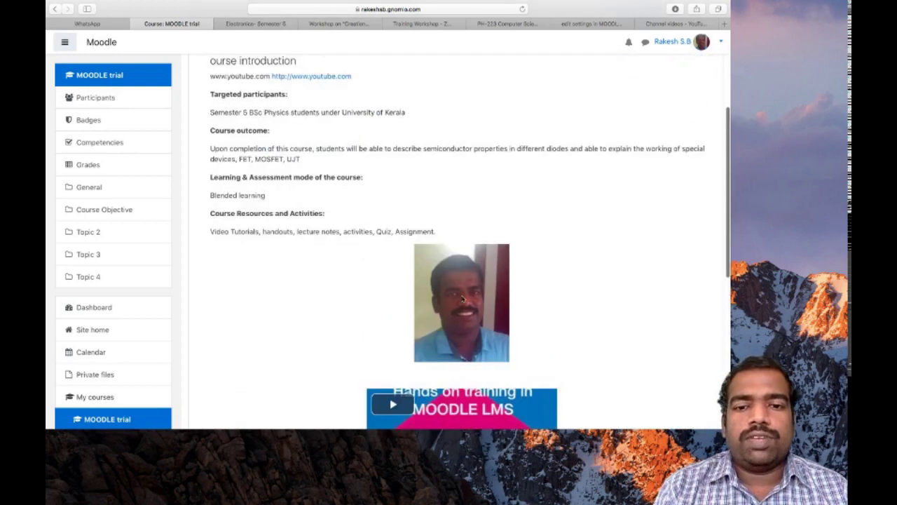
scroll(462, 300, down, 4)
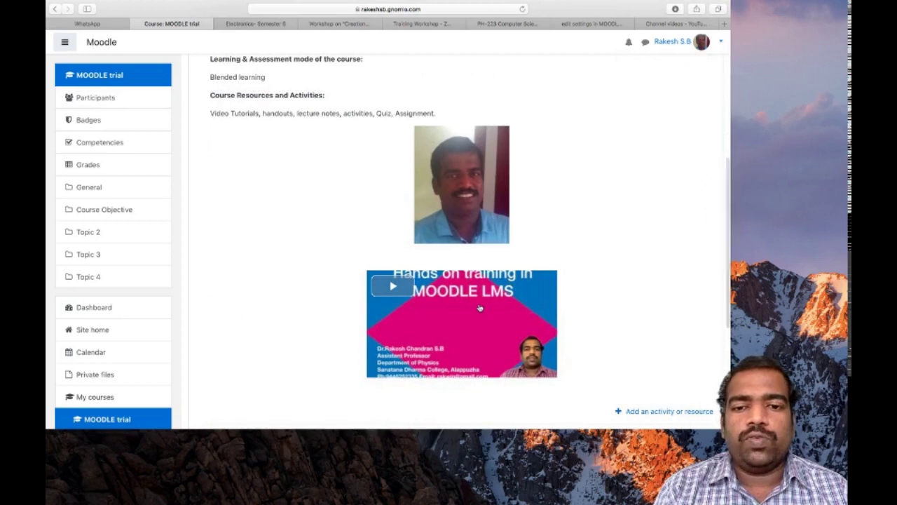
scroll(480, 307, up, 4)
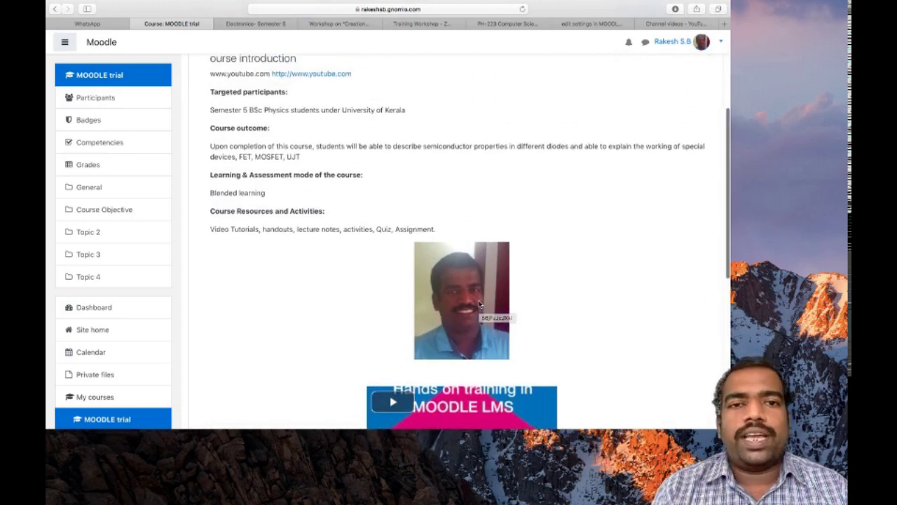
scroll(480, 303, up, 2)
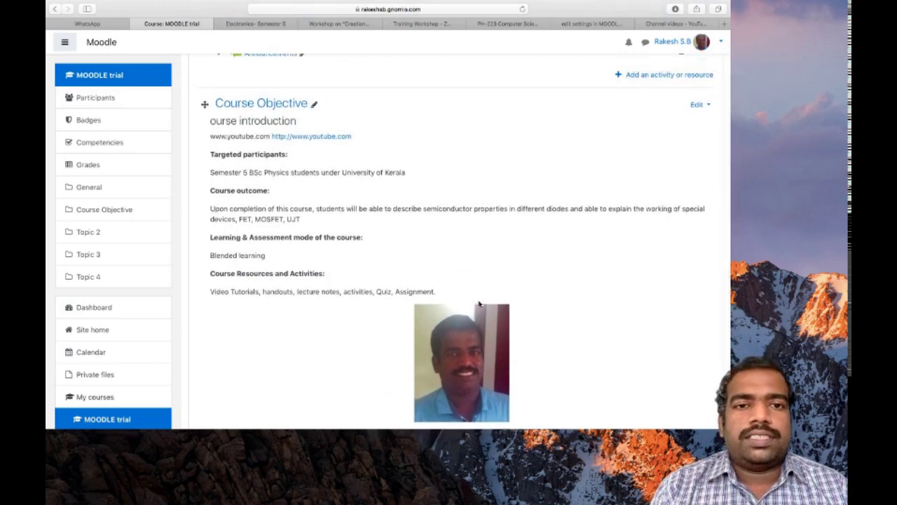